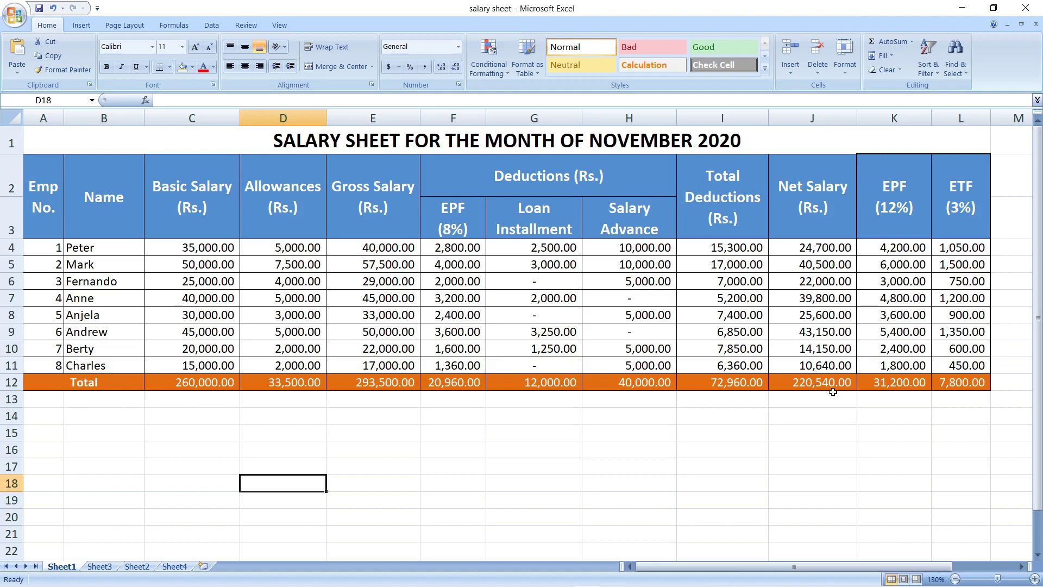
# Switch from the finished salary table to the empty Sheet5 to rebuild it
pyautogui.click(97, 567)
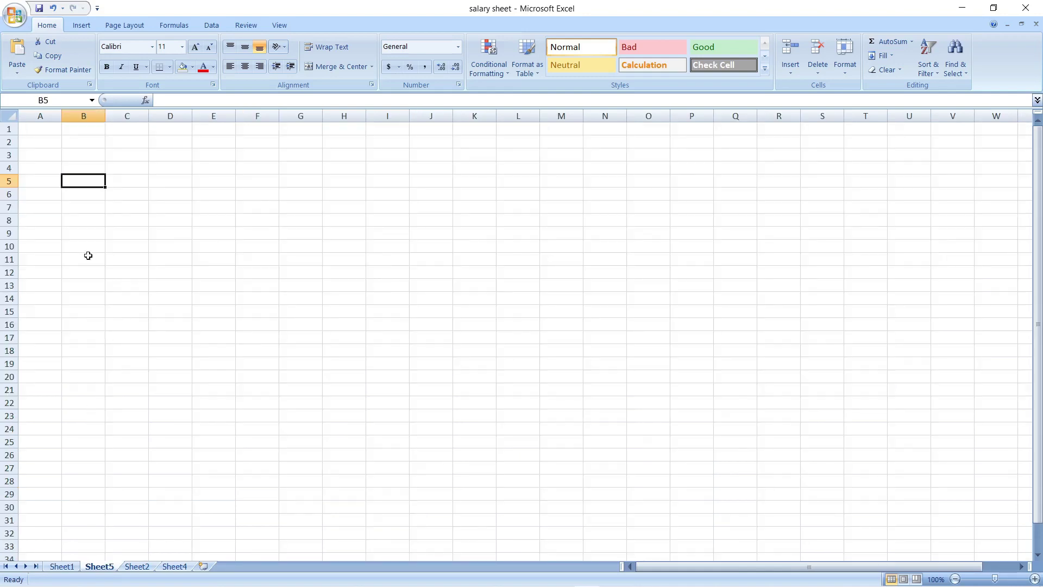
# Enter 'SALARY SHEET FOR THE MONTH OF NOVEMBER' as the title in cell A1
pyautogui.click(43, 128)
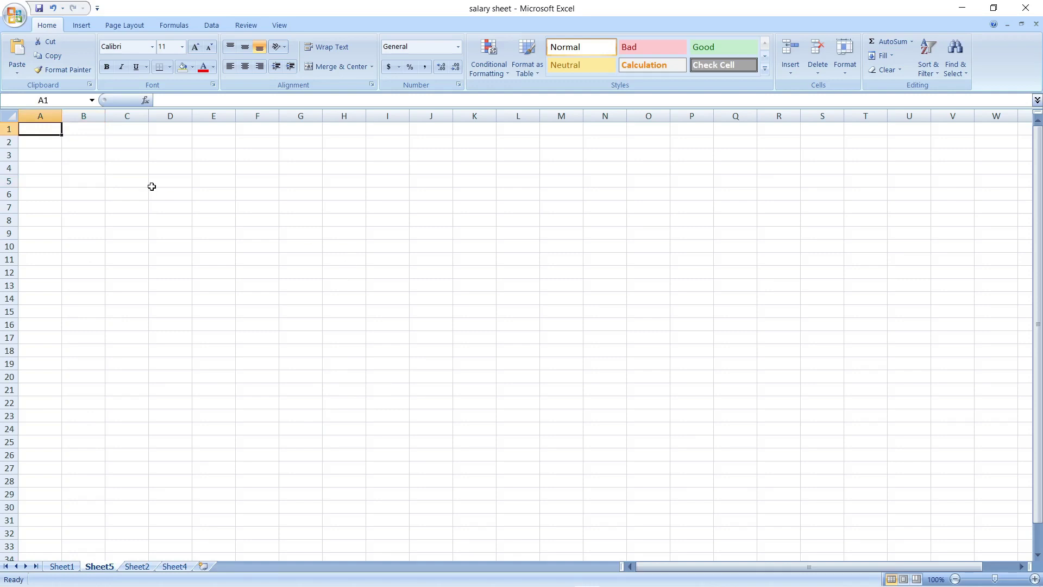
pyautogui.write('SALARY')
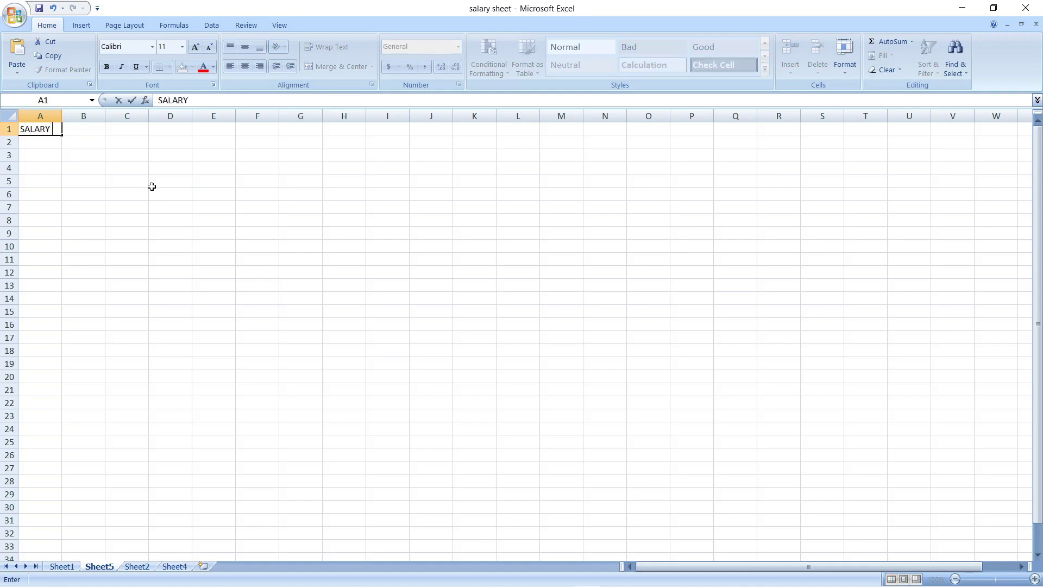
pyautogui.write(' SHEET FOR THE ')
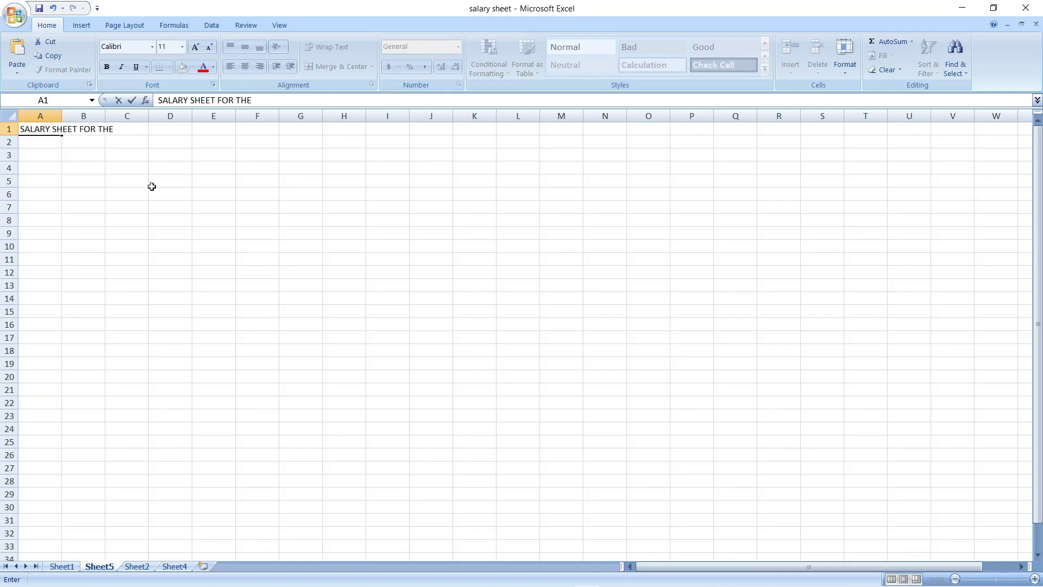
pyautogui.write('MONTH O')
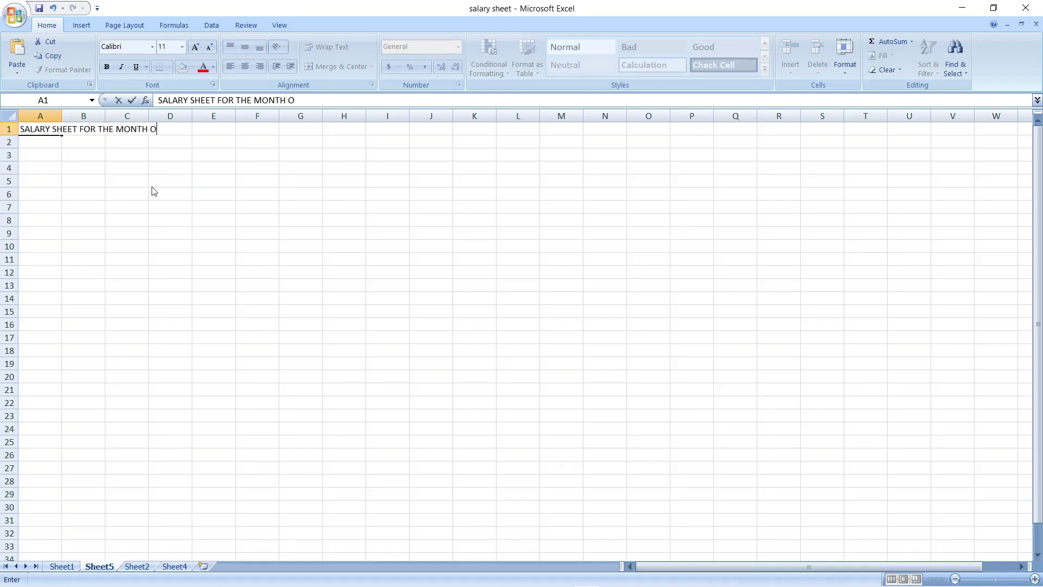
pyautogui.write('F NOVEMBER')
pyautogui.press('Return')
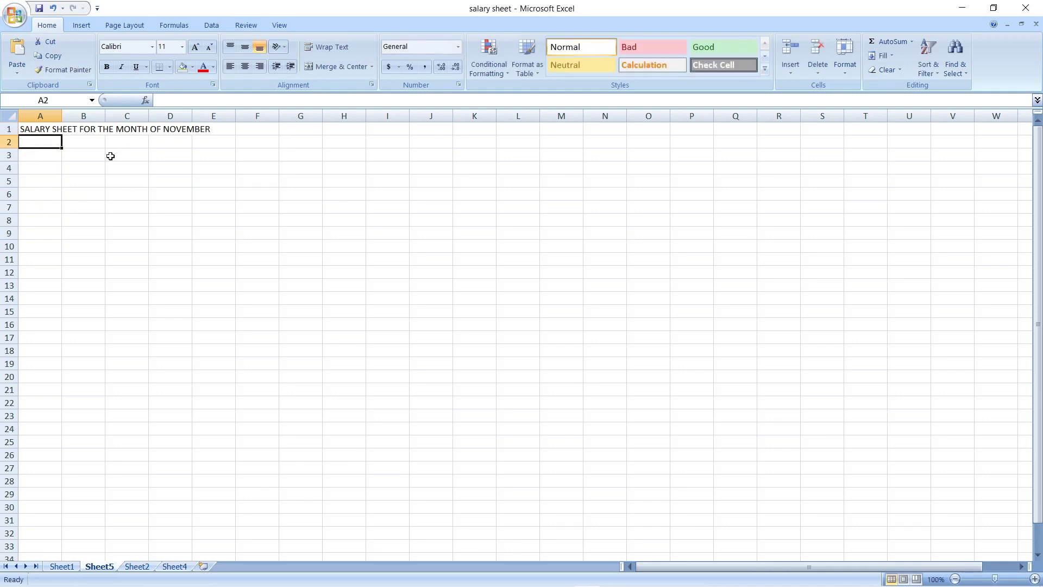
# Enter the row 2 headings Emp No, Name and Basic Salary
pyautogui.write('Em')
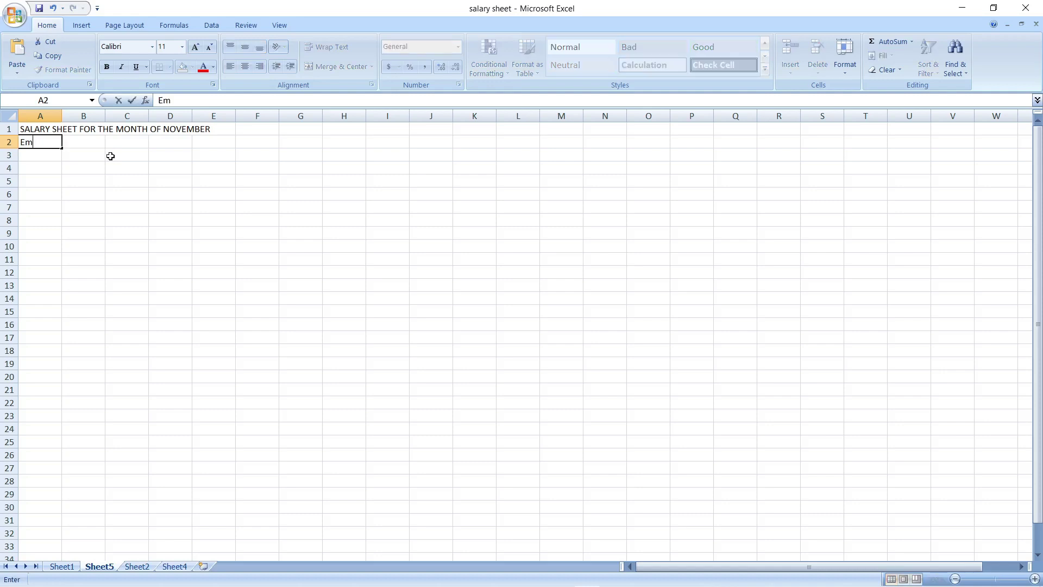
pyautogui.write('p No')
pyautogui.write('0Name')
pyautogui.press('BackSpace')
pyautogui.press('BackSpace')
pyautogui.press('BackSpace')
pyautogui.press('BackSpace')
pyautogui.press('Tab')
pyautogui.write('Name')
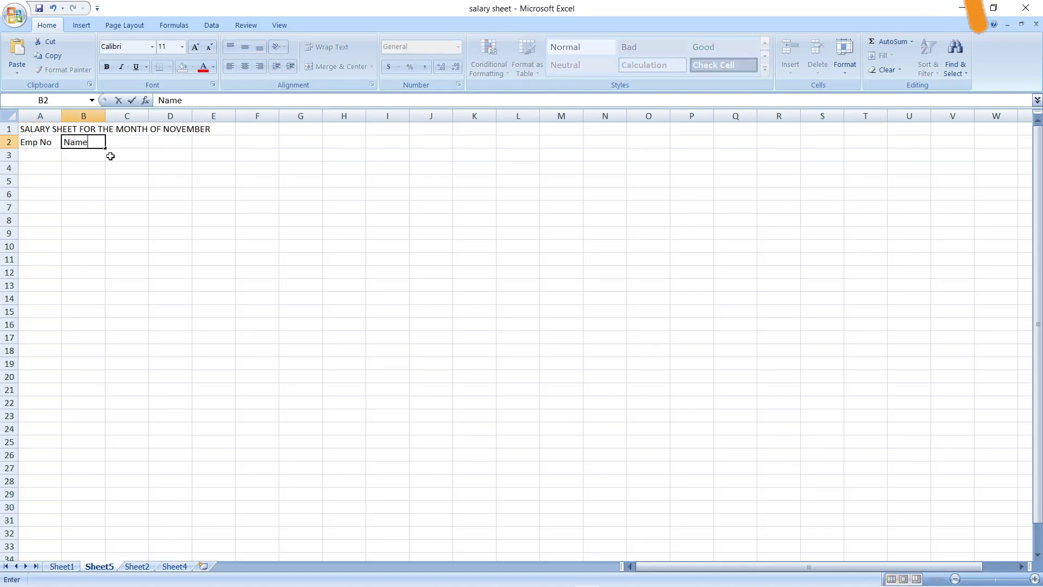
pyautogui.press('Tab')
pyautogui.write('Bas')
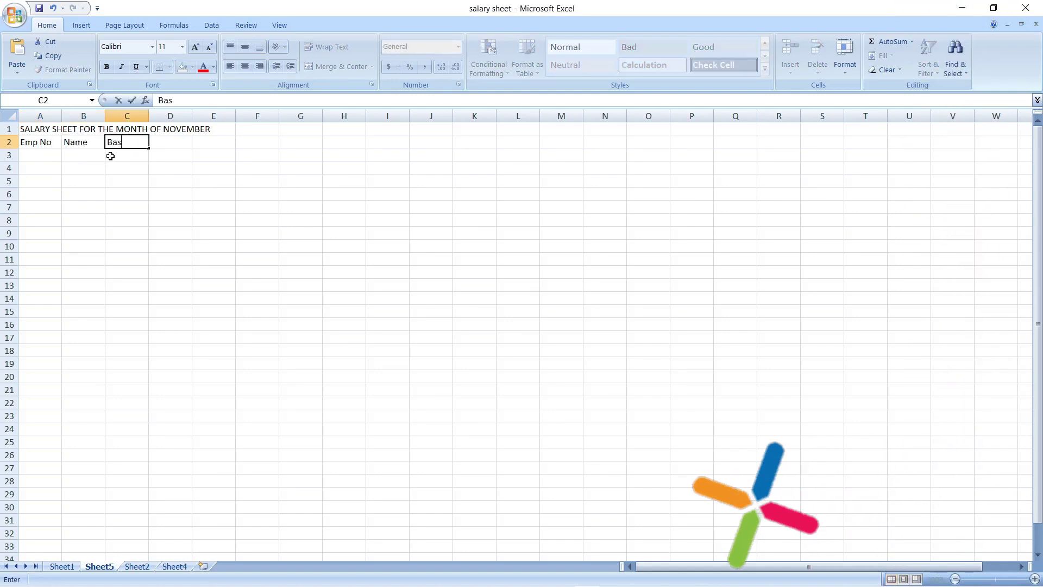
pyautogui.write('ic Salary')
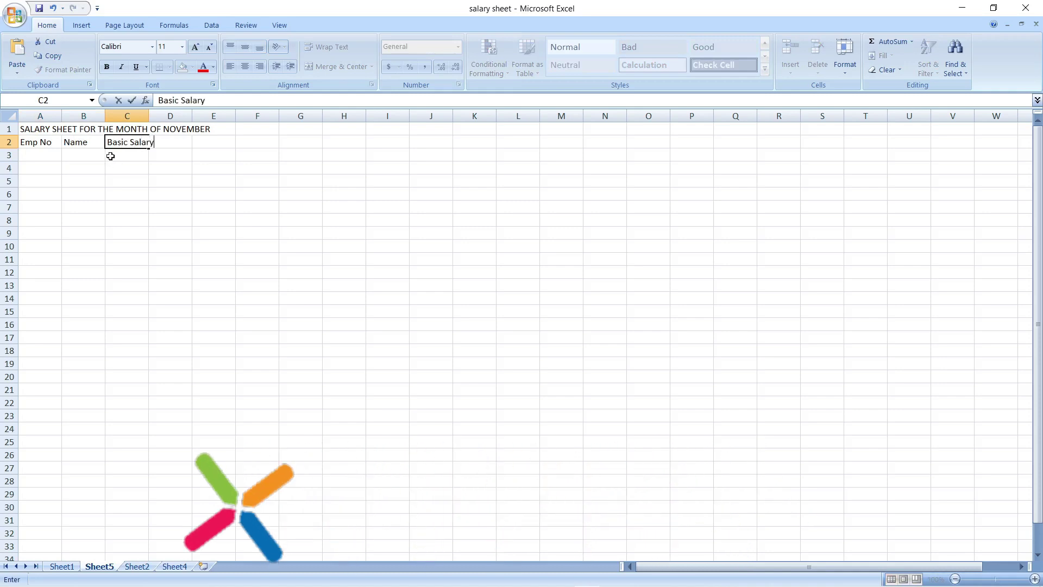
pyautogui.press('Tab')
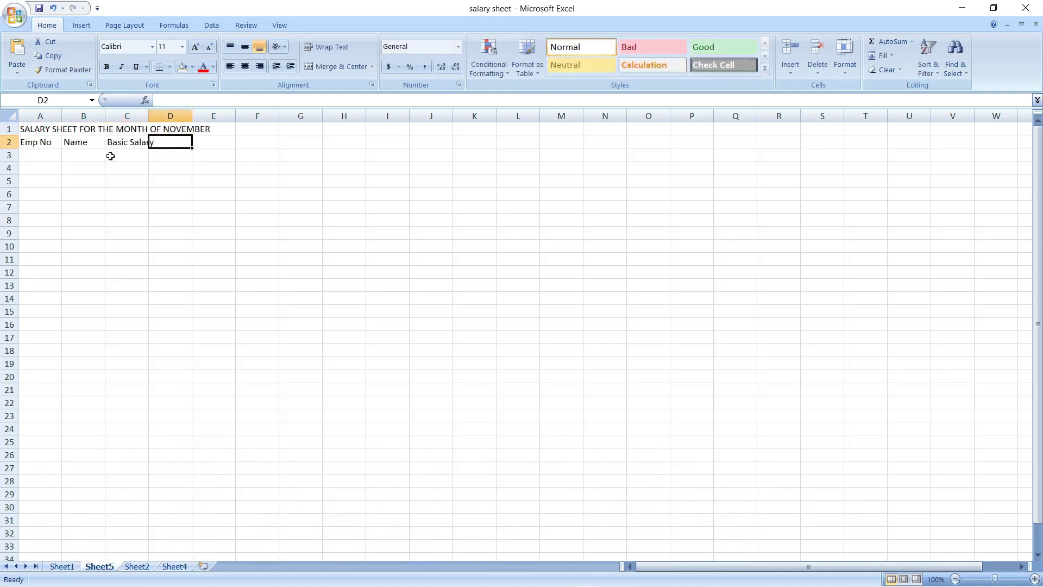
# Add the headings Allowances, Gross Salary and Deductions across row 2
pyautogui.write('All')
pyautogui.press('BackSpace')
pyautogui.write('owances')
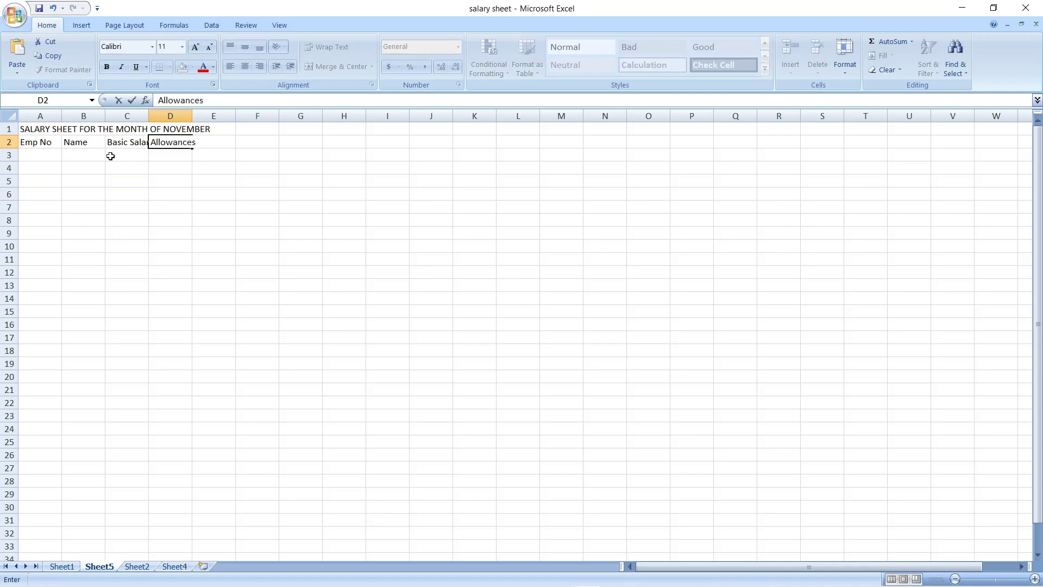
pyautogui.press('Tab')
pyautogui.write('Gross Sal')
pyautogui.press('Tab')
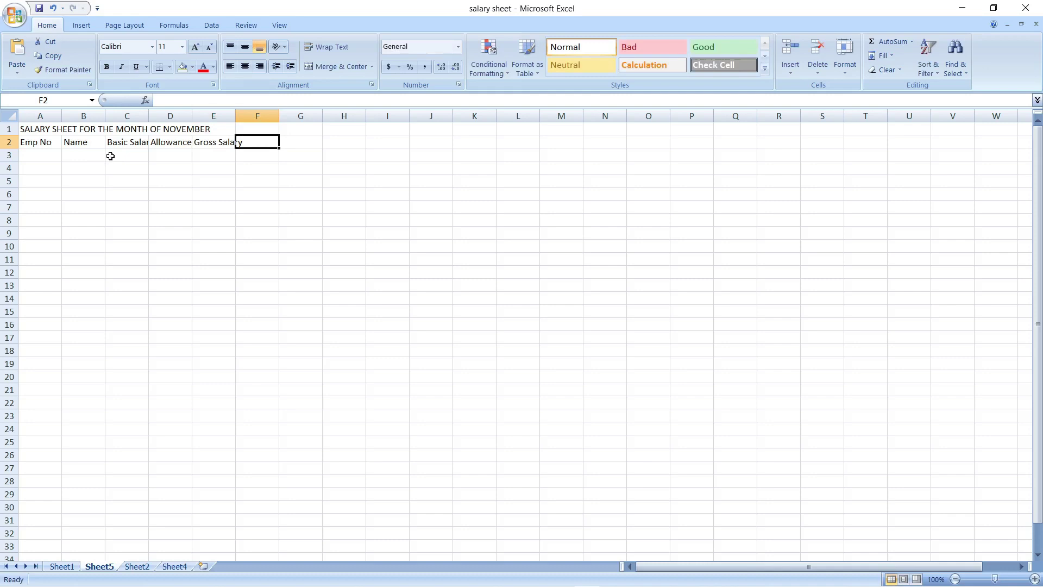
pyautogui.write('Deductions')
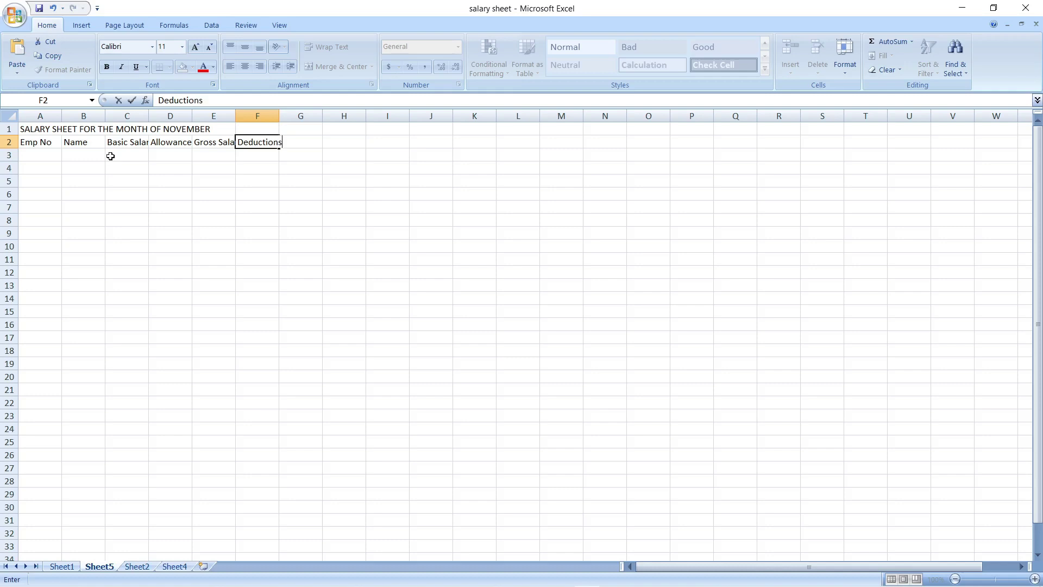
pyautogui.press('Return')
# Under Deductions, enter sub-headings EPF 8%, Loan Installment and Salary Advance in row 3
pyautogui.write('EPf')
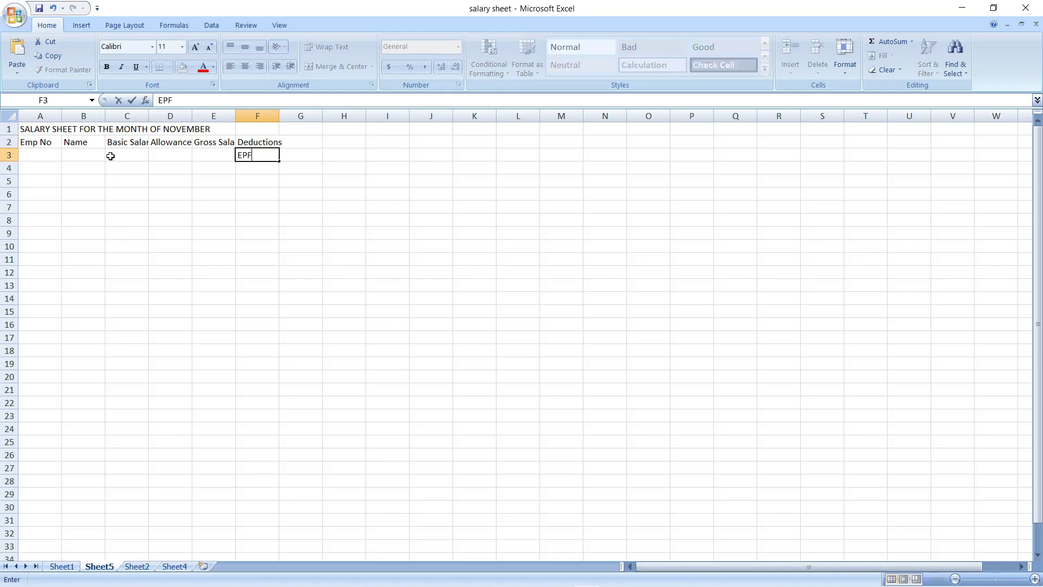
pyautogui.write(' 8%')
pyautogui.press('Tab')
pyautogui.write('L')
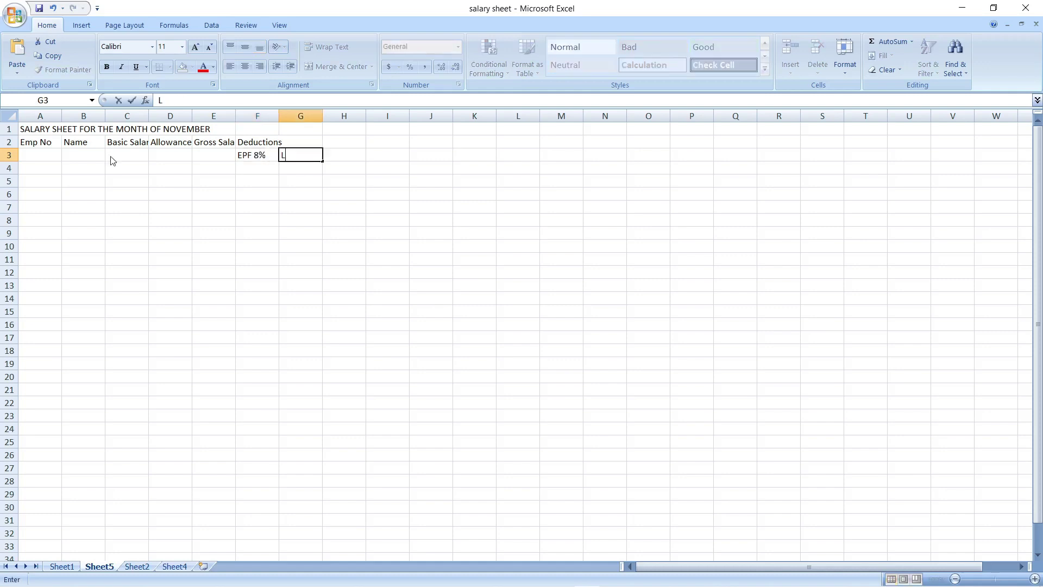
pyautogui.write('oan Installme')
pyautogui.press('BackSpace')
pyautogui.write('me')
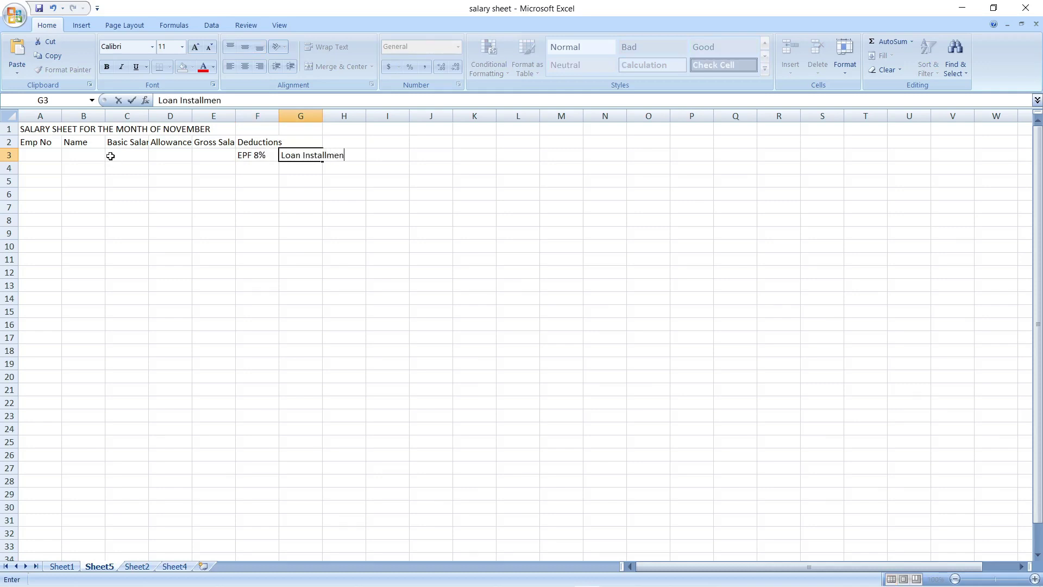
pyautogui.press('Tab')
pyautogui.write('Salary Adv')
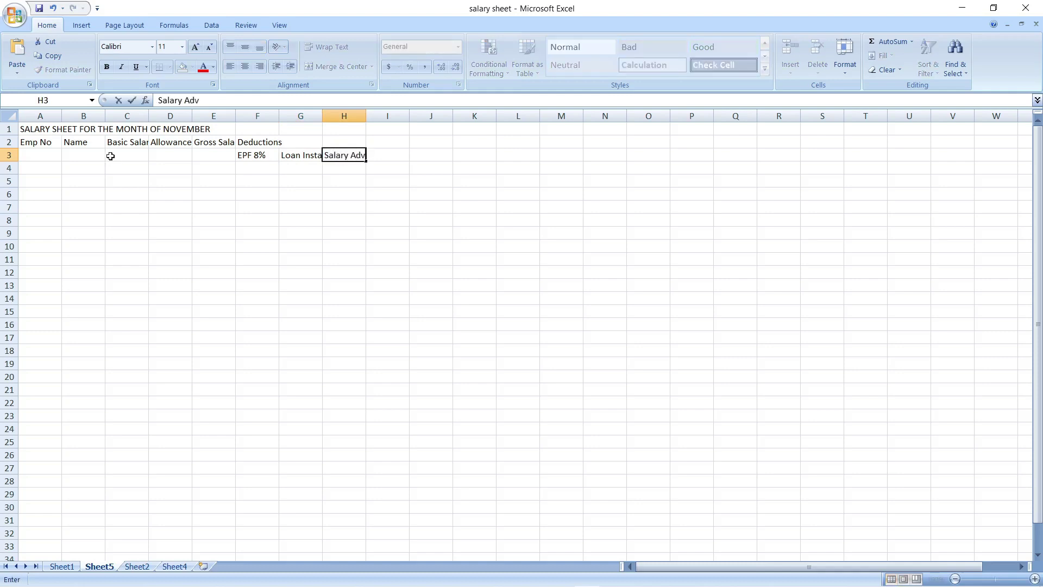
pyautogui.write('ance')
pyautogui.press('Tab')
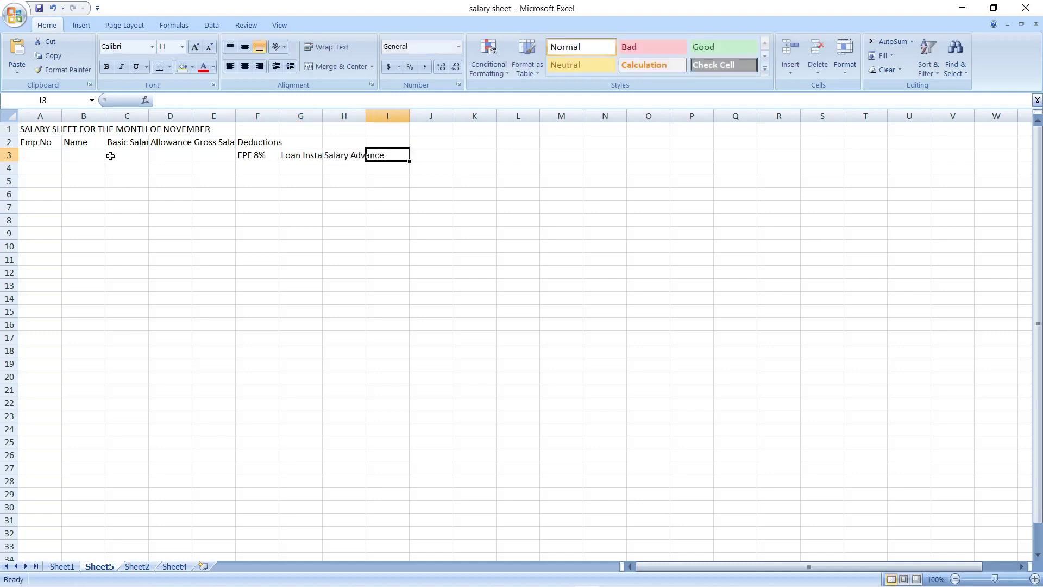
# Add the headings Total Deductions, Net Salary, EPF 12% and ETF 3% in row 2
pyautogui.press('Up')
pyautogui.write('To')
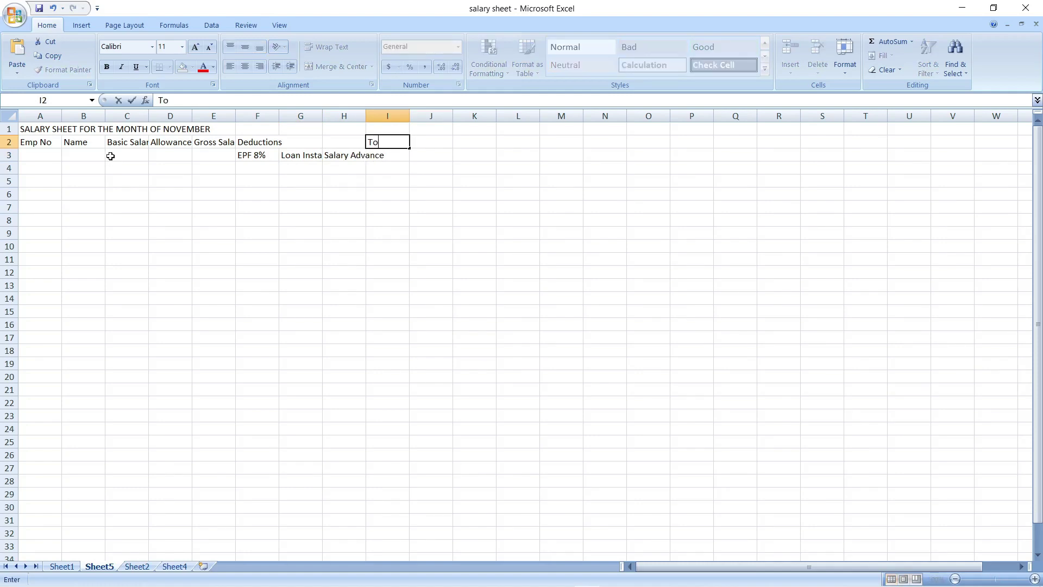
pyautogui.write('tal Deductions')
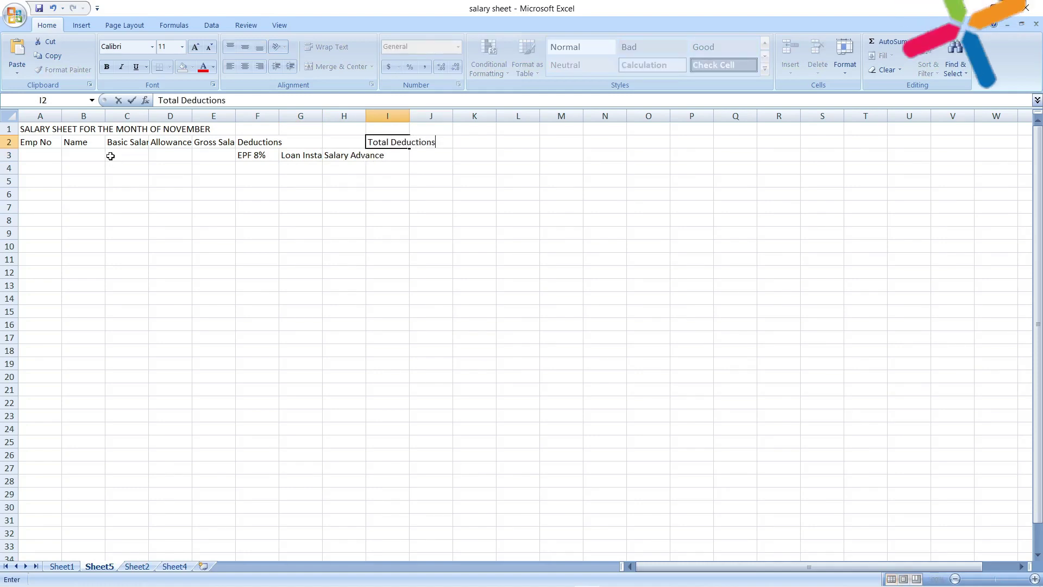
pyautogui.press('Tab')
pyautogui.write('Net Salary')
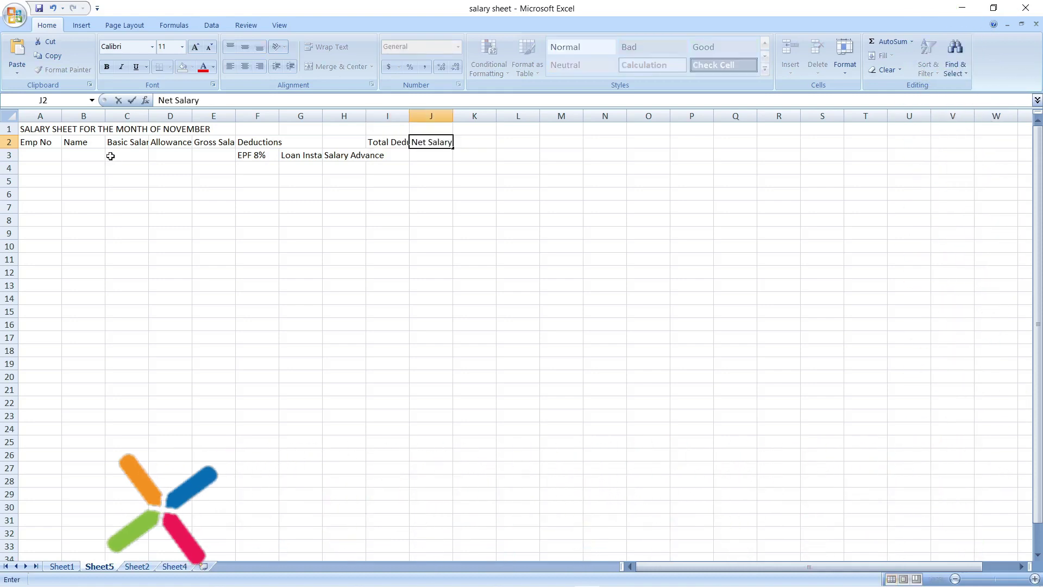
pyautogui.press('Tab')
pyautogui.write('E')
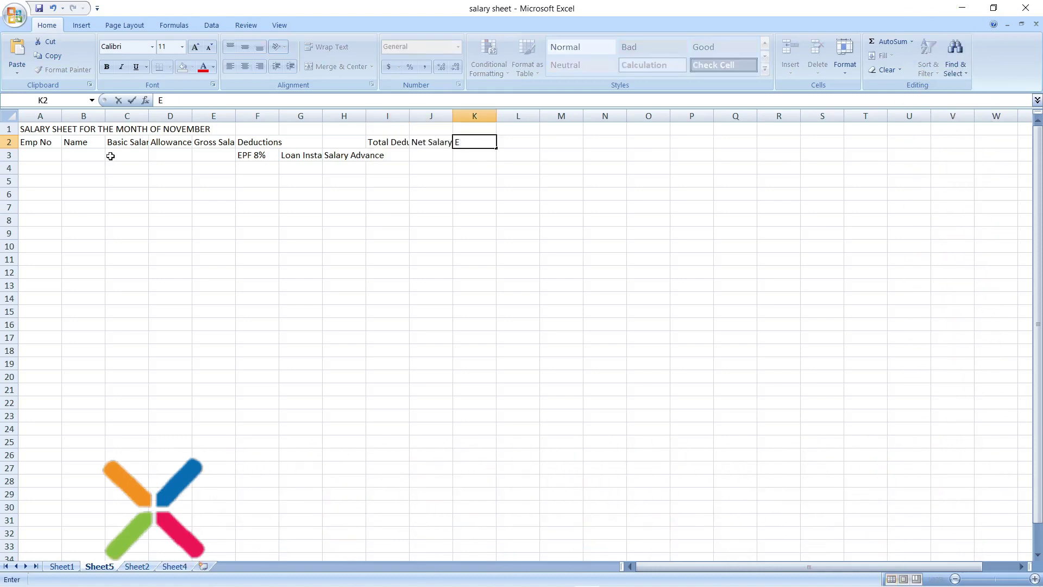
pyautogui.write('Pf 12')
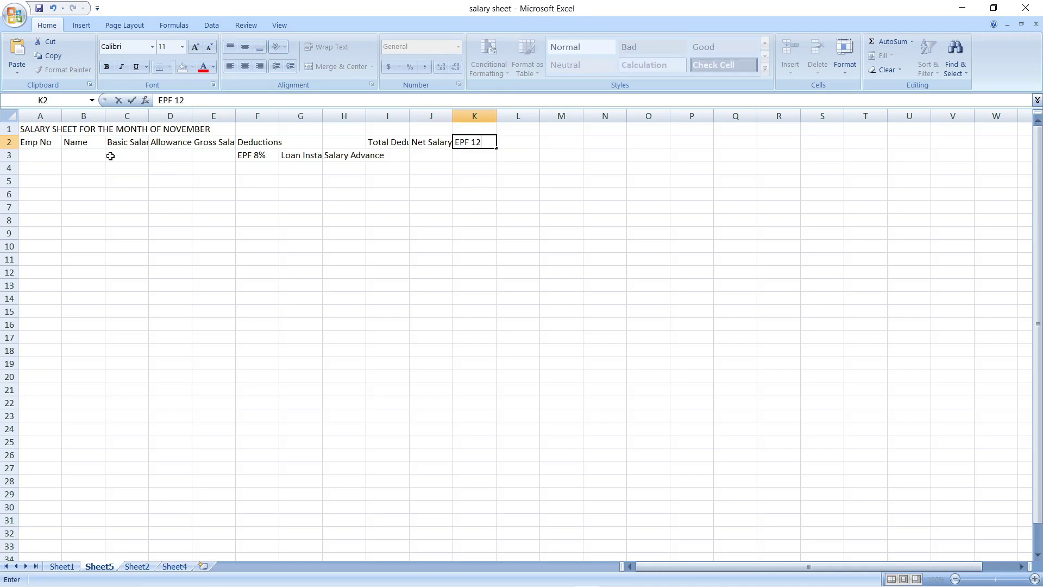
pyautogui.write('%')
pyautogui.press('Tab')
pyautogui.write('ET')
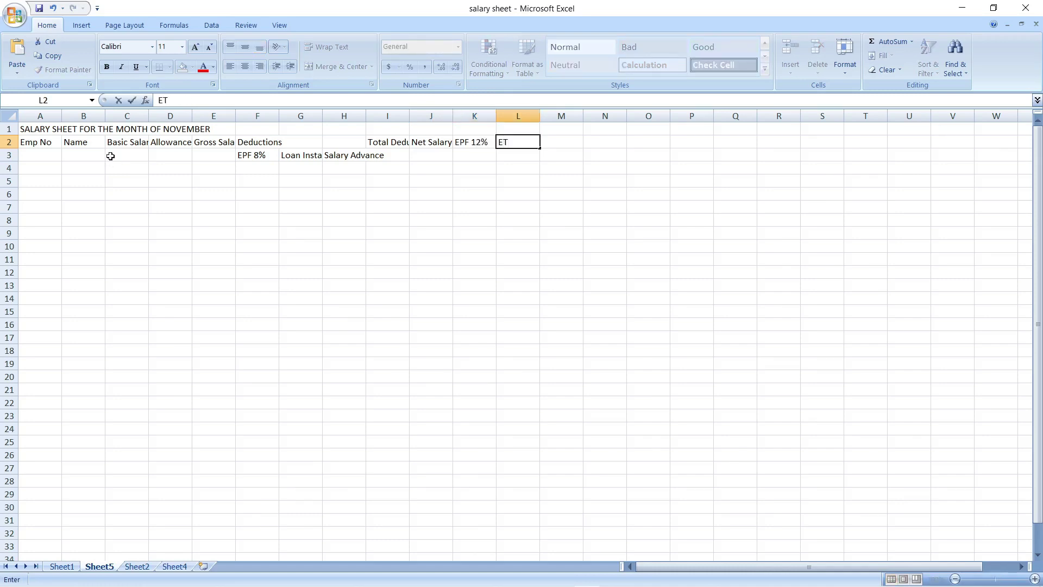
pyautogui.write('F 3%')
pyautogui.press('Down')
pyautogui.press('Down')
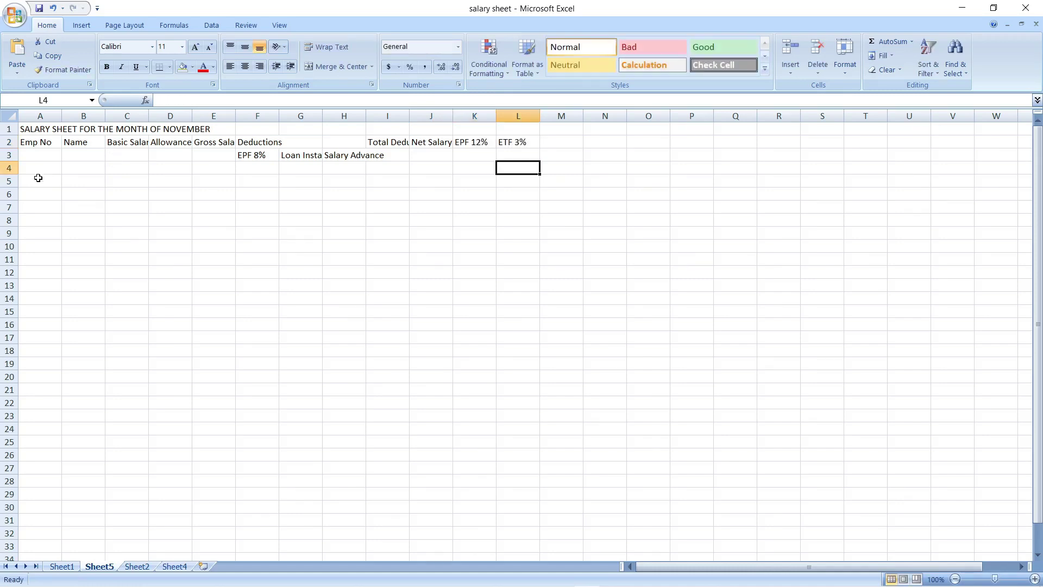
pyautogui.click(29, 314)
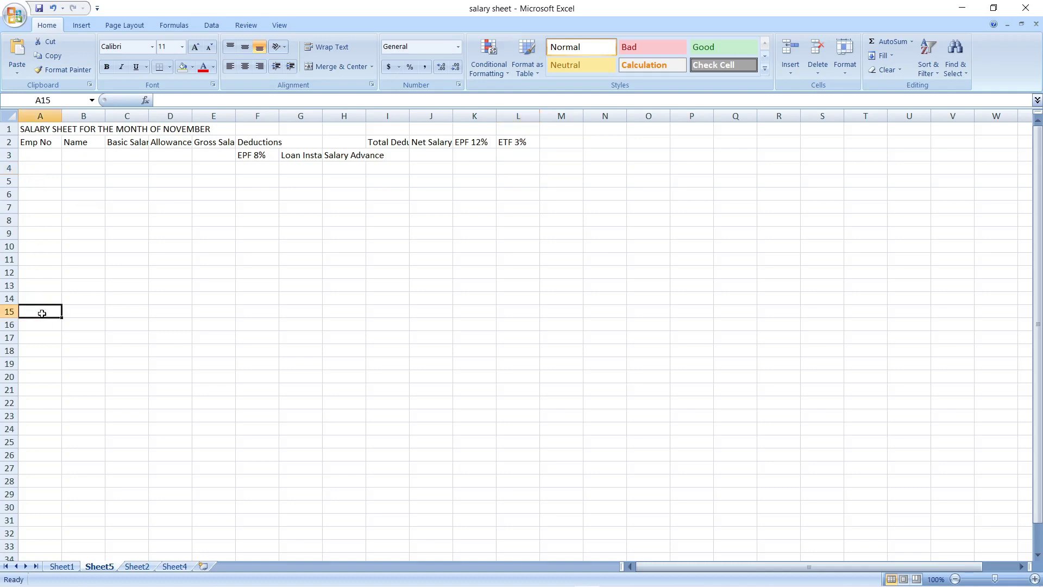
# Label A15 'Total' and merge and centre the title across A1:L1
pyautogui.write('Total')
pyautogui.click(114, 315)
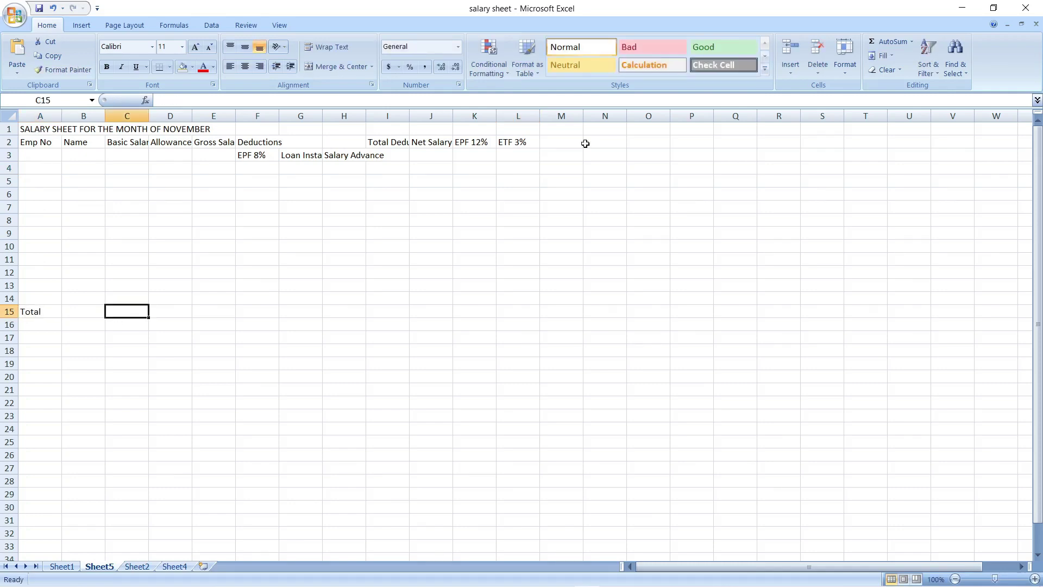
pyautogui.moveTo(39, 129); pyautogui.dragTo(518, 129)
pyautogui.click(169, 67)
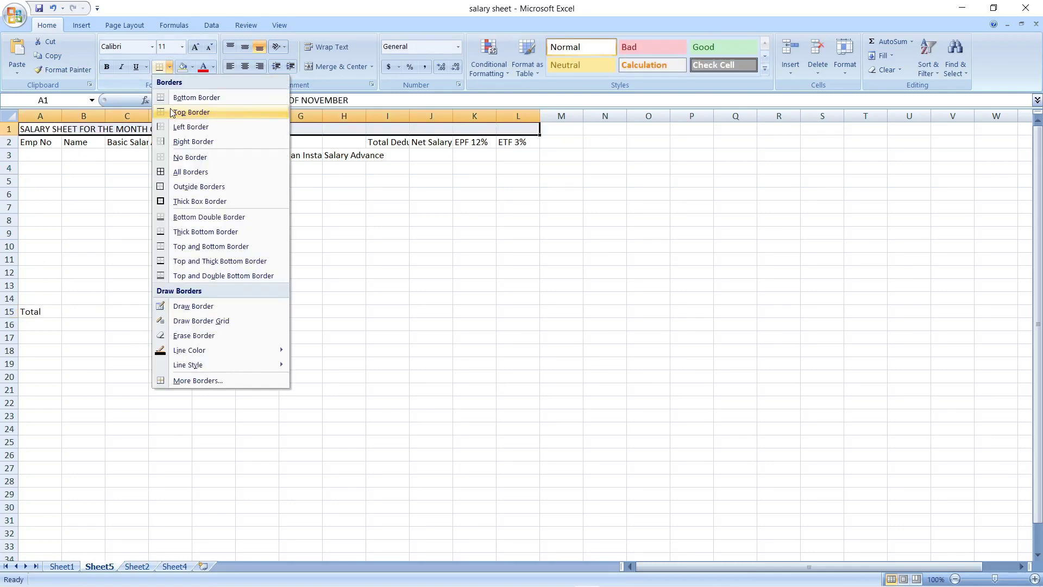
pyautogui.click(337, 66)
# Apply All Borders to the table range A2:L15
pyautogui.moveTo(30, 141); pyautogui.dragTo(518, 311)
pyautogui.click(170, 67)
pyautogui.click(193, 170)
pyautogui.click(257, 468)
# Merge and centre the headings over rows 2–3, Deductions across F2:H2, and Total across A15:B15
pyautogui.moveTo(28, 141); pyautogui.dragTo(170, 155)
pyautogui.click(337, 66)
pyautogui.click(337, 66)
pyautogui.click(337, 66)
pyautogui.click(337, 66)
pyautogui.moveTo(258, 141); pyautogui.dragTo(431, 155)
pyautogui.click(337, 66)
pyautogui.click(337, 66)
pyautogui.click(337, 66)
pyautogui.moveTo(474, 142); pyautogui.dragTo(518, 155)
pyautogui.click(337, 66)
pyautogui.click(337, 66)
pyautogui.click(332, 67)
# Fill the heading rows A2:L3 blue and the Total row A15:L15 orange
pyautogui.moveTo(127, 168); pyautogui.dragTo(518, 298)
pyautogui.moveTo(51, 147); pyautogui.dragTo(518, 154)
pyautogui.click(193, 67)
pyautogui.click(223, 89)
pyautogui.moveTo(51, 312); pyautogui.dragTo(517, 311)
pyautogui.click(193, 66)
pyautogui.click(271, 89)
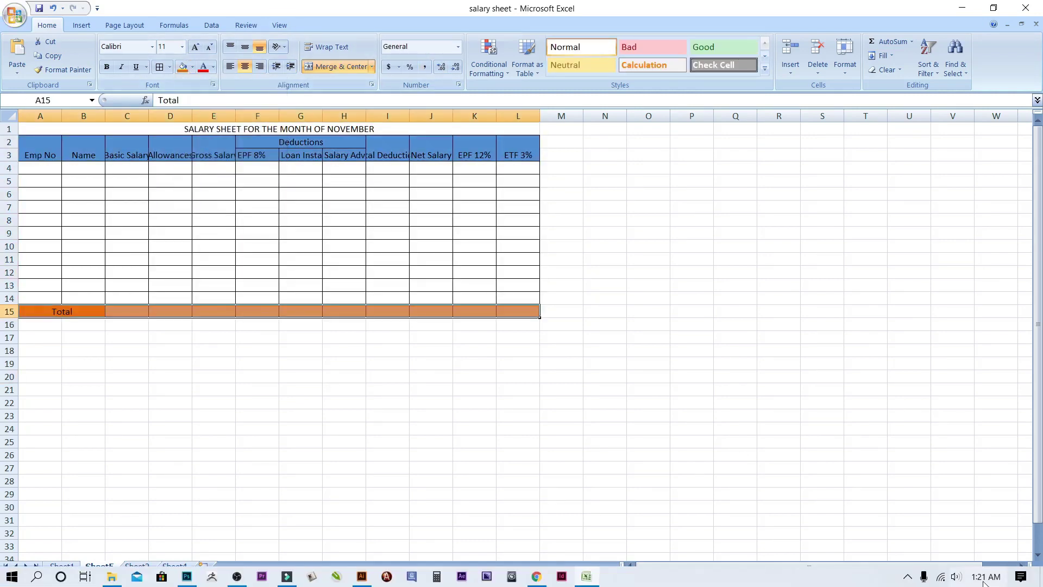
# Zoom in and widen the Emp No, Name, Basic Salary and Gross Salary columns, then switch to Sheet2
pyautogui.click(1034, 579)
pyautogui.click(1035, 579)
pyautogui.click(1034, 579)
pyautogui.moveTo(80, 118); pyautogui.dragTo(111, 118)
pyautogui.moveTo(168, 118); pyautogui.dragTo(307, 118)
pyautogui.moveTo(364, 117); pyautogui.dragTo(390, 118)
pyautogui.moveTo(447, 117); pyautogui.dragTo(968, 130)
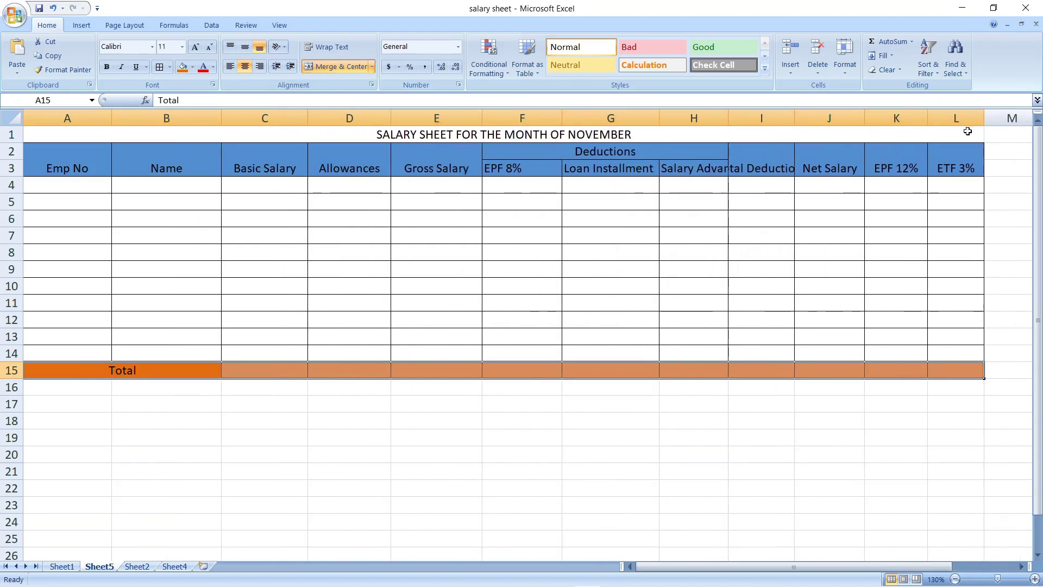
pyautogui.click(137, 566)
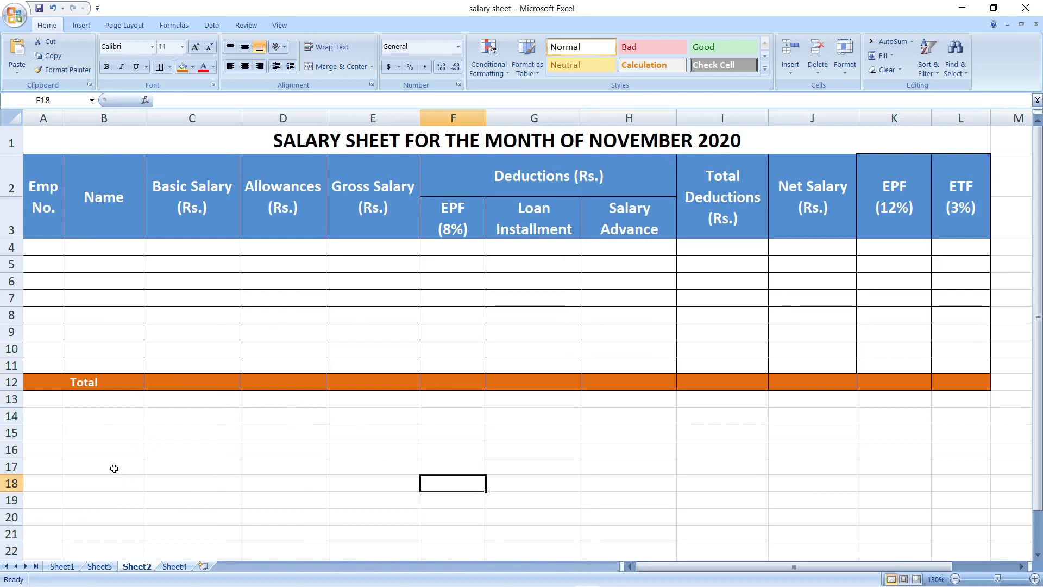
# Enter employee number 1 in cell A4
pyautogui.click(51, 255)
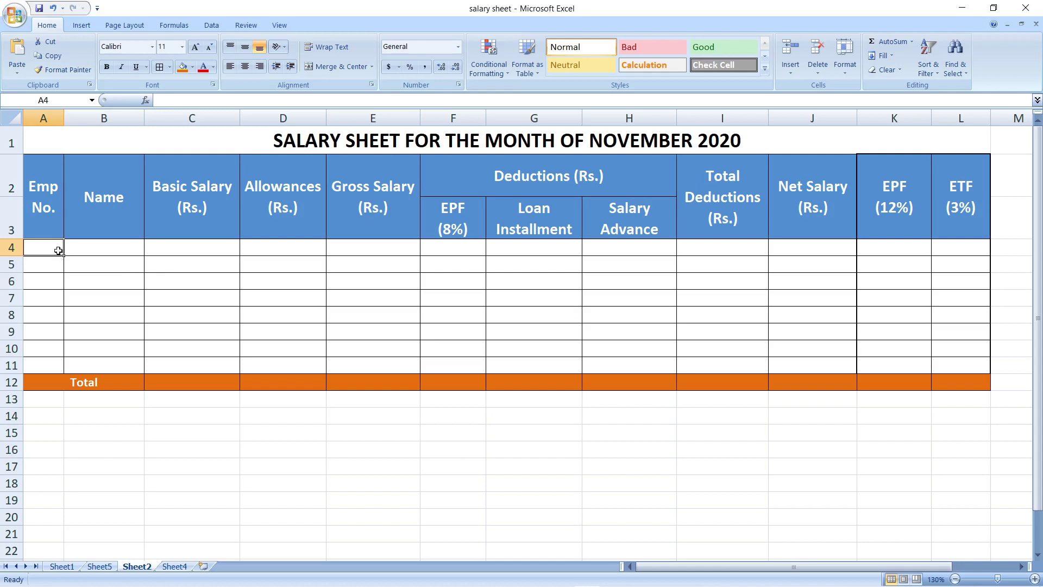
pyautogui.write('1')
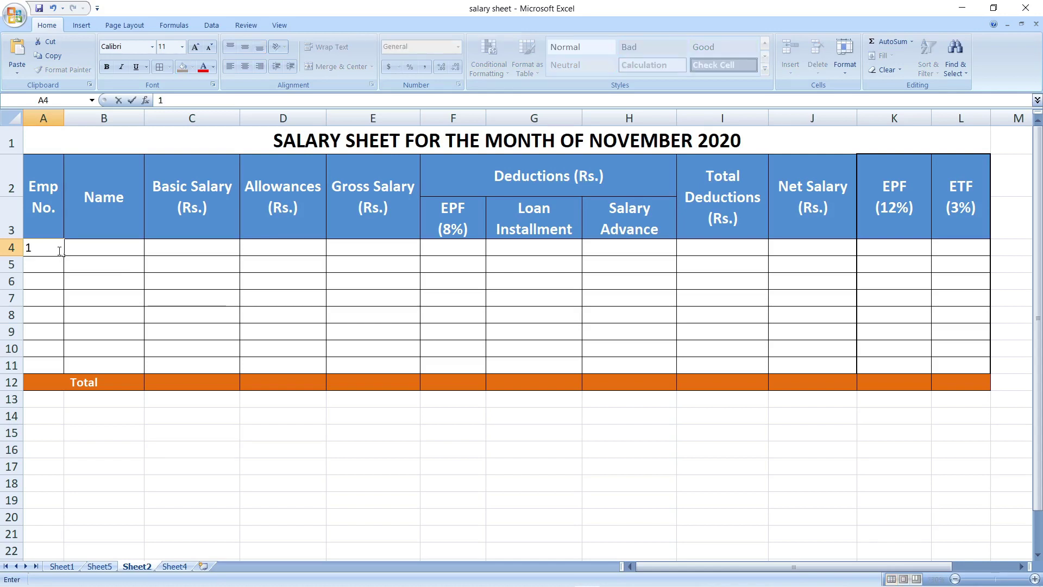
# Enter the first employee's name in B4
pyautogui.press('Tab')
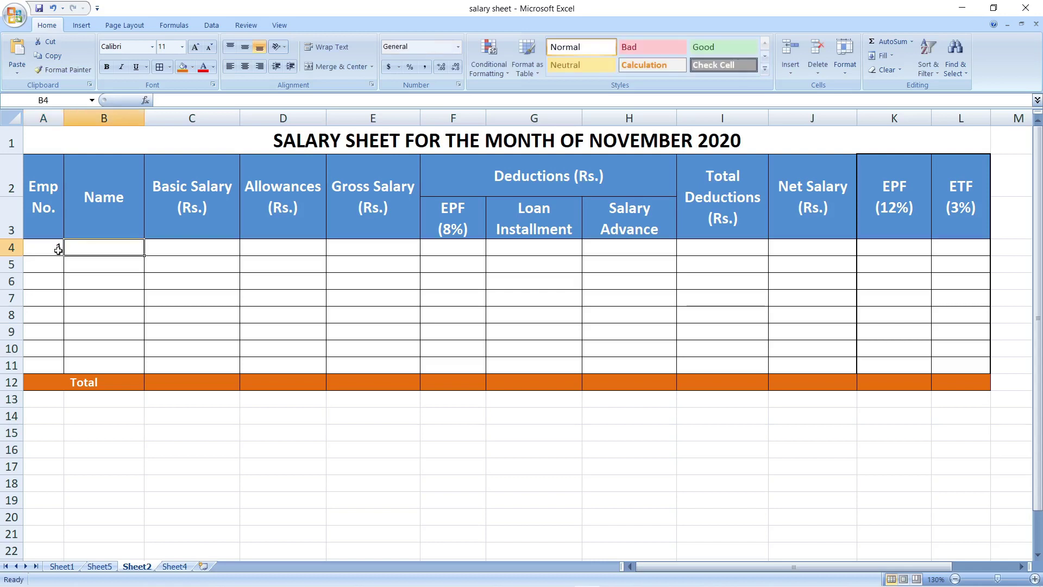
pyautogui.write('Peter')
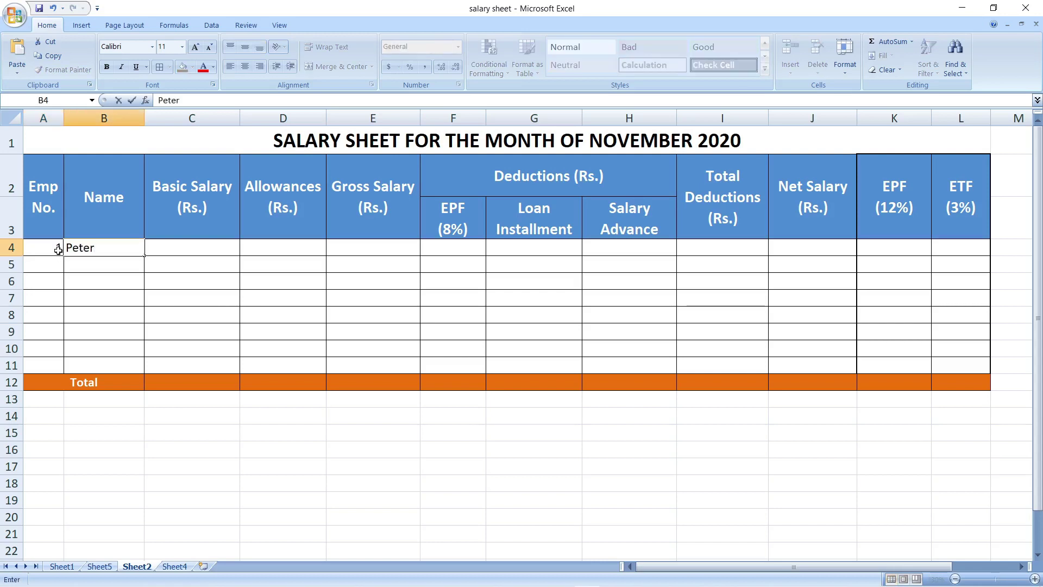
pyautogui.press('Tab')
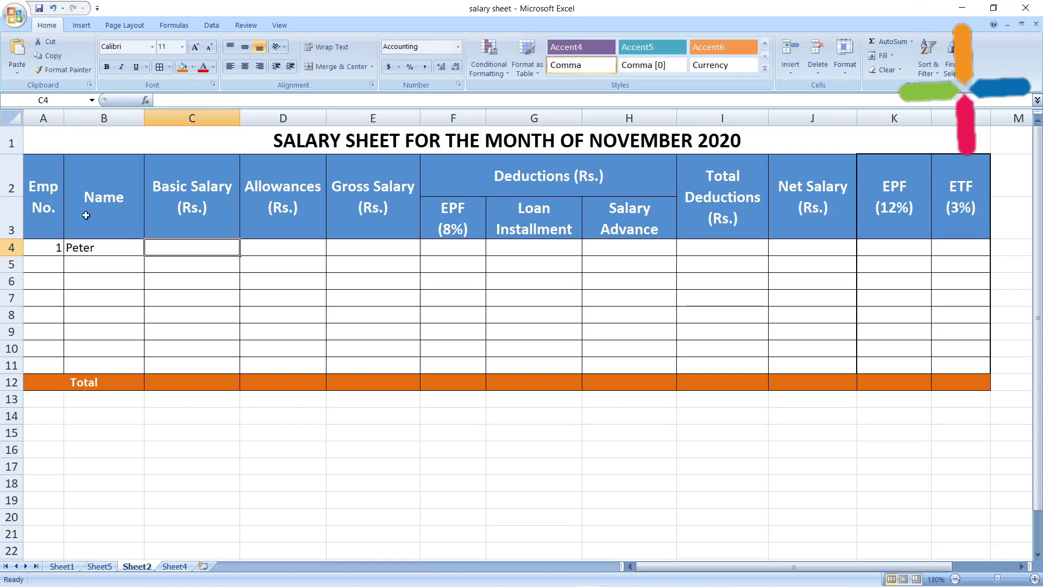
# Insert a blank column before the Name column, then undo the insertion
pyautogui.click(103, 118)
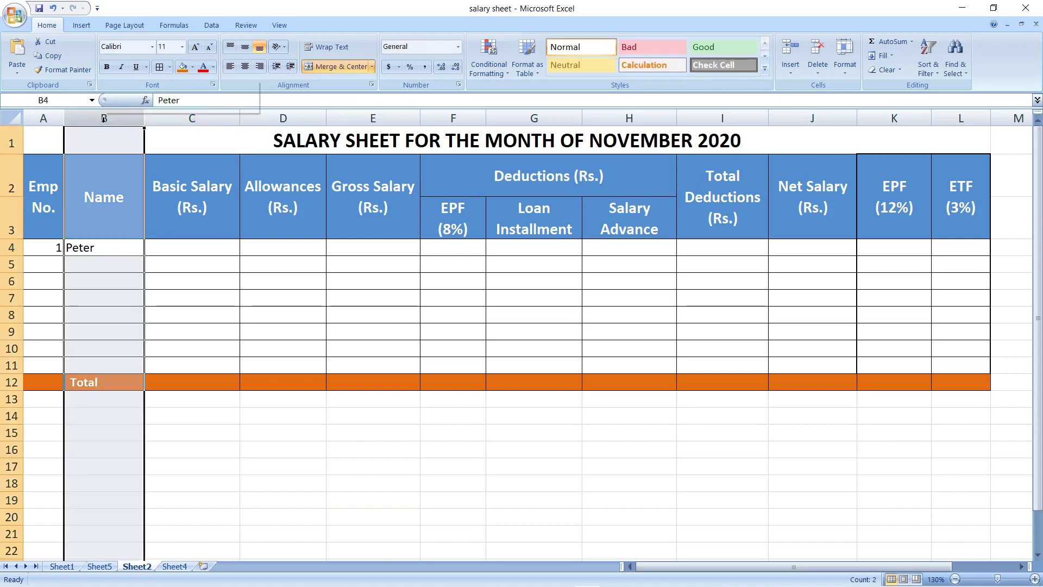
pyautogui.rightClick(104, 119)
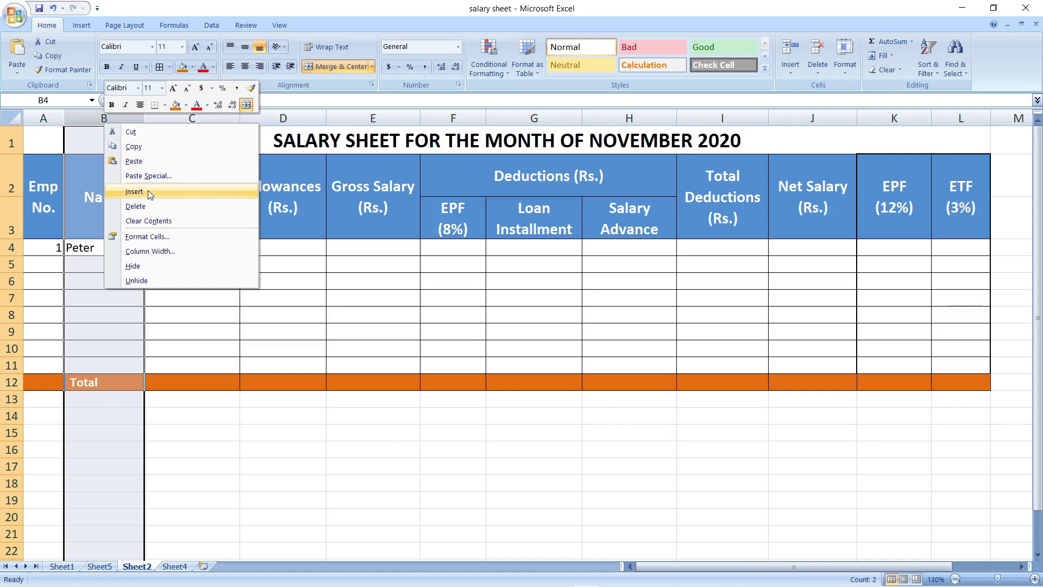
pyautogui.click(134, 192)
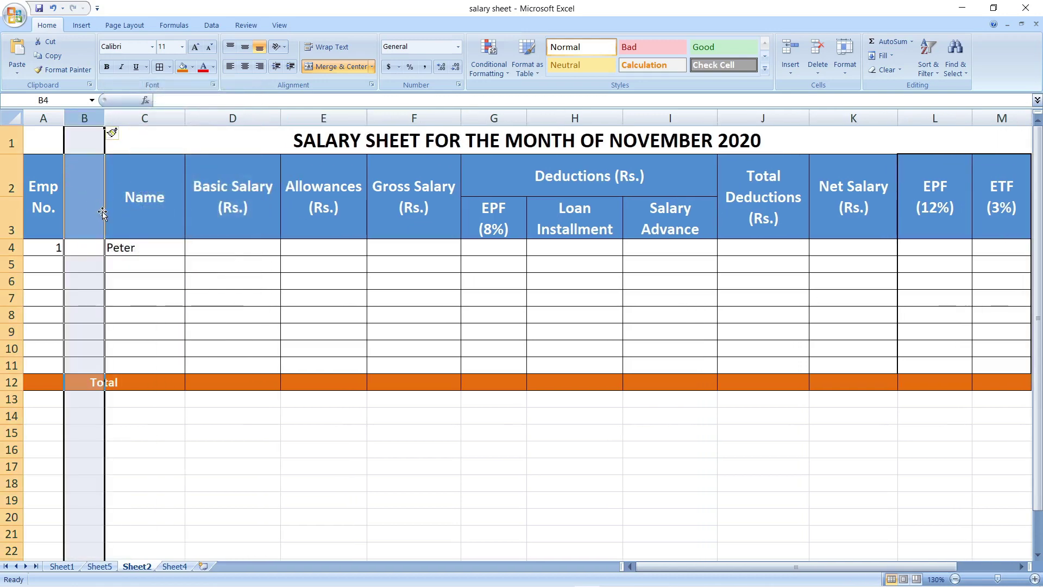
pyautogui.click(54, 9)
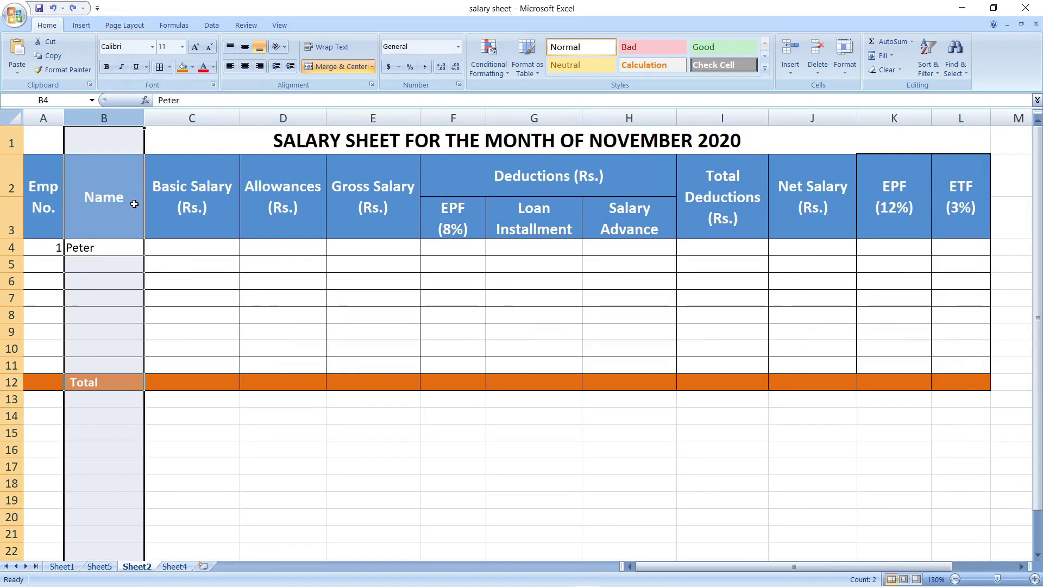
pyautogui.click(184, 212)
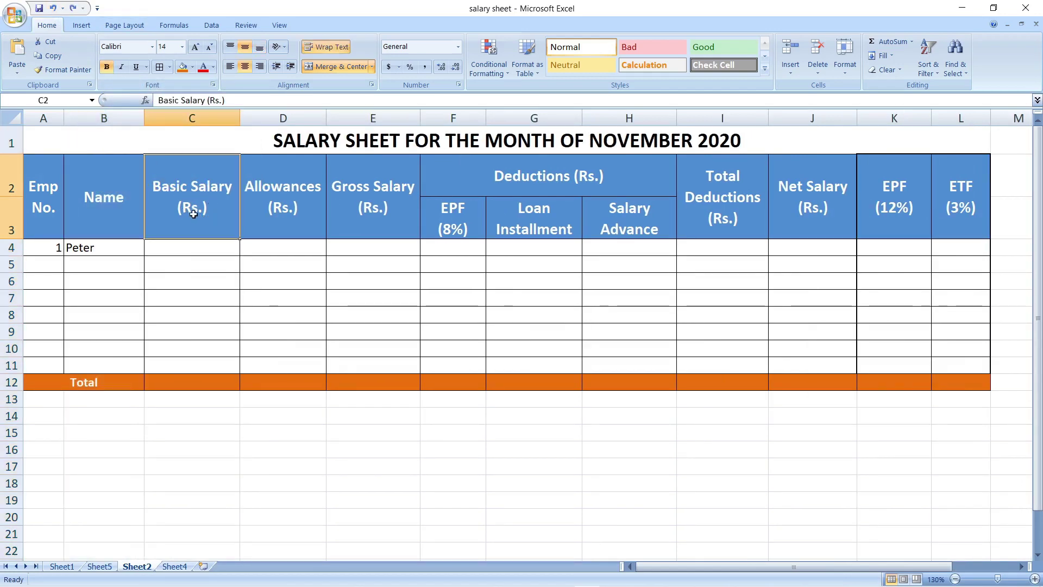
# Enter basic salary 50,000 in C4 and allowances 10,000 in D4
pyautogui.click(205, 246)
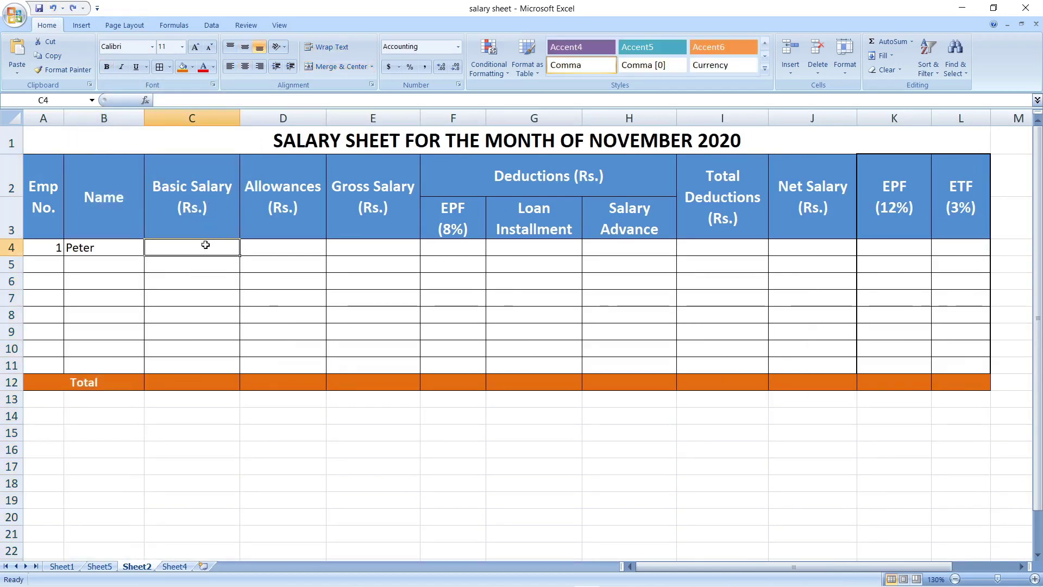
pyautogui.write('5')
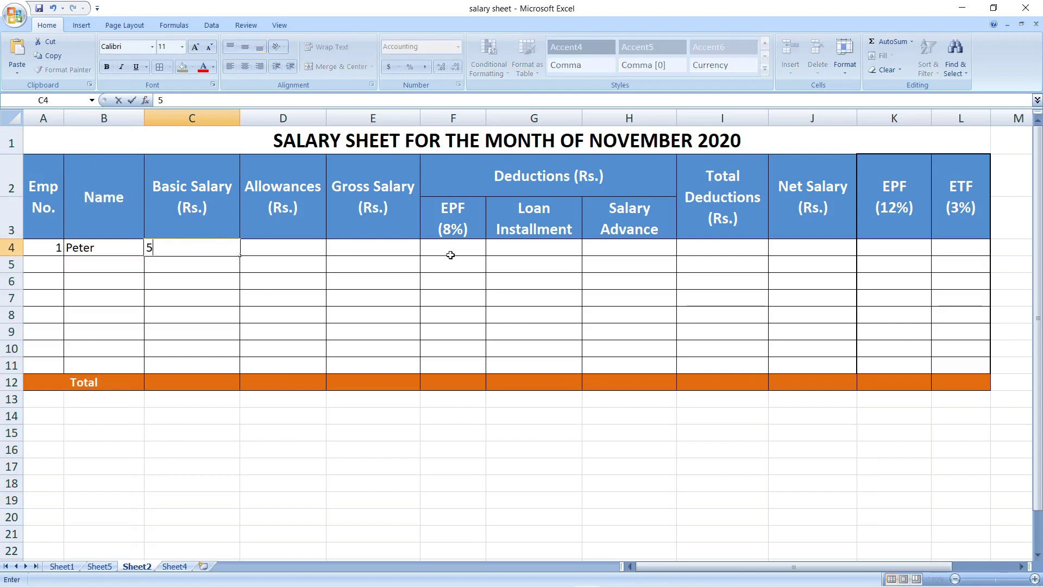
pyautogui.write('0,000000')
pyautogui.press('Tab')
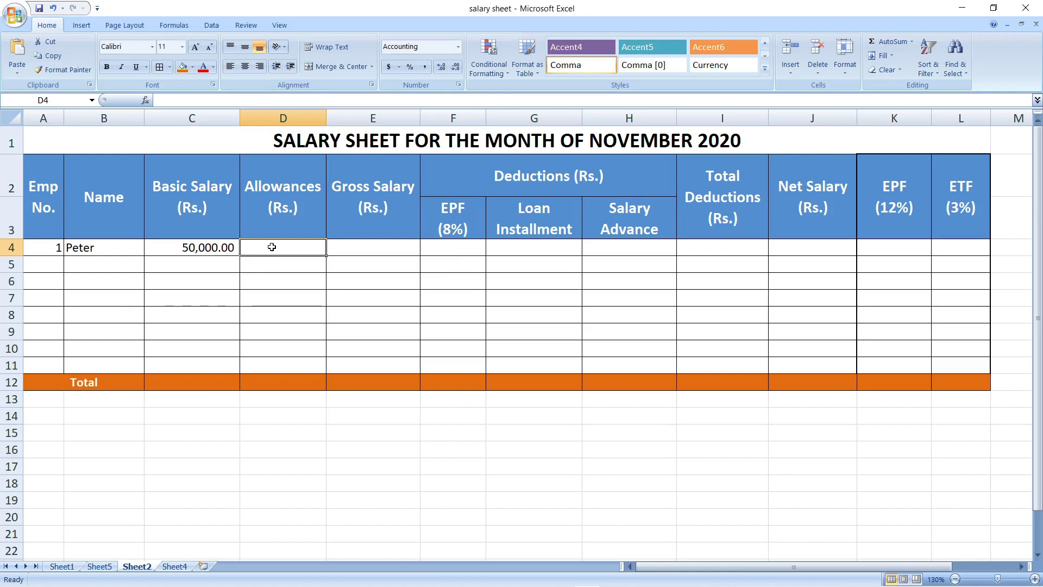
pyautogui.write('10000')
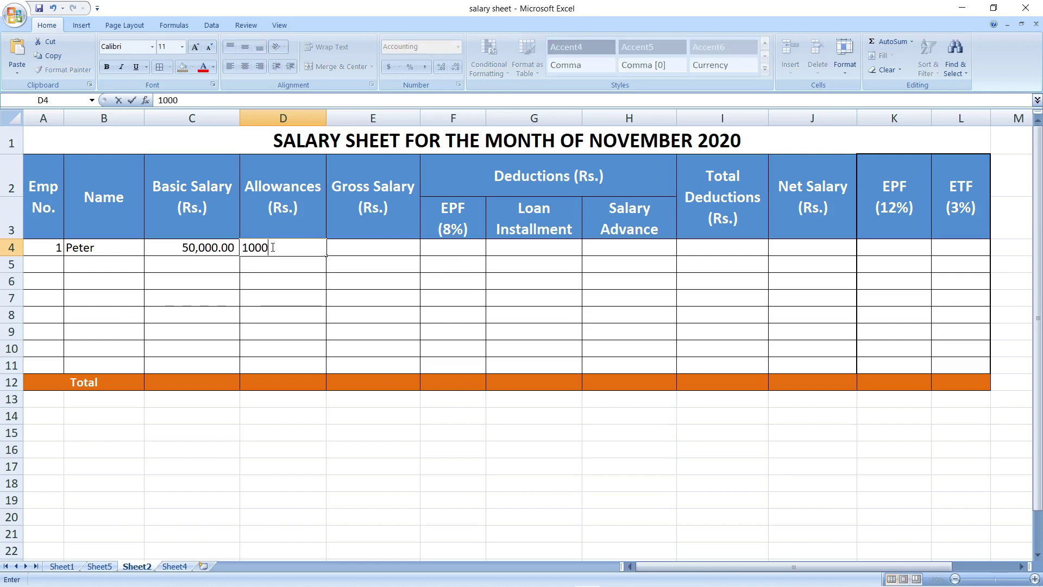
pyautogui.press('Return')
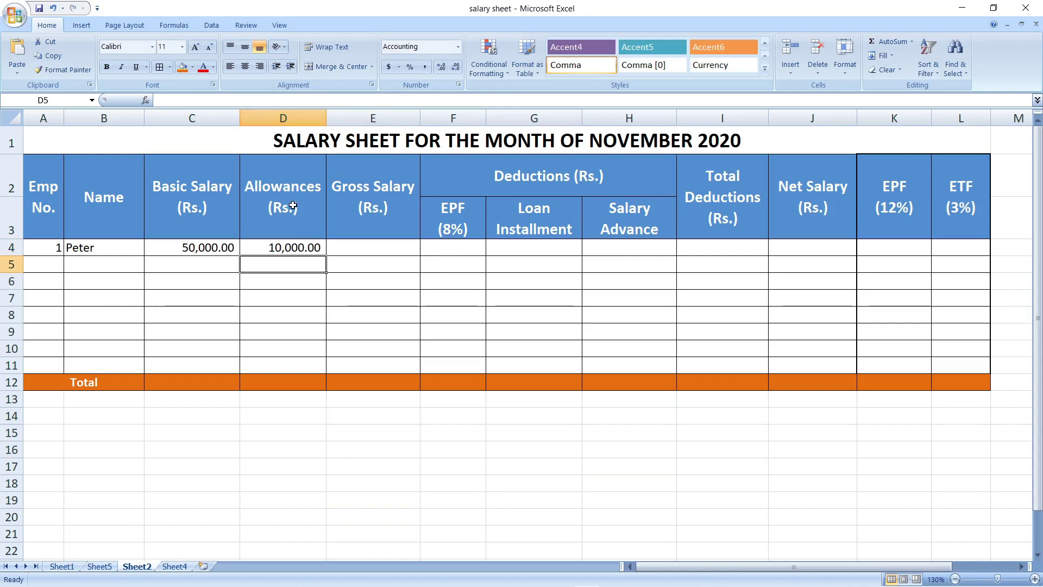
pyautogui.click(390, 202)
pyautogui.press('Down')
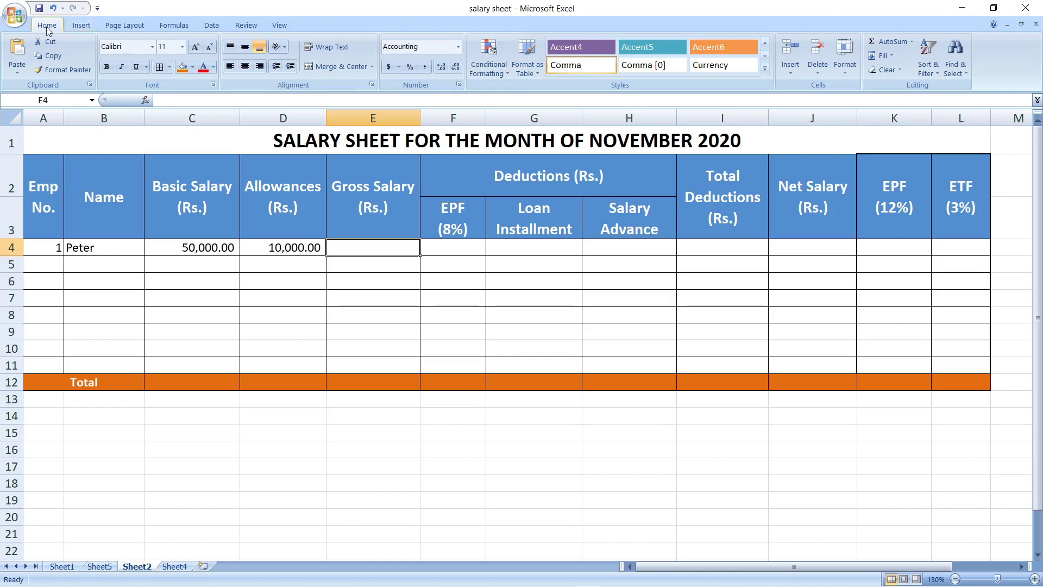
# Sum C4:D4 with AutoSum in E4 for a gross salary of 60,000.00
pyautogui.click(912, 44)
pyautogui.click(913, 57)
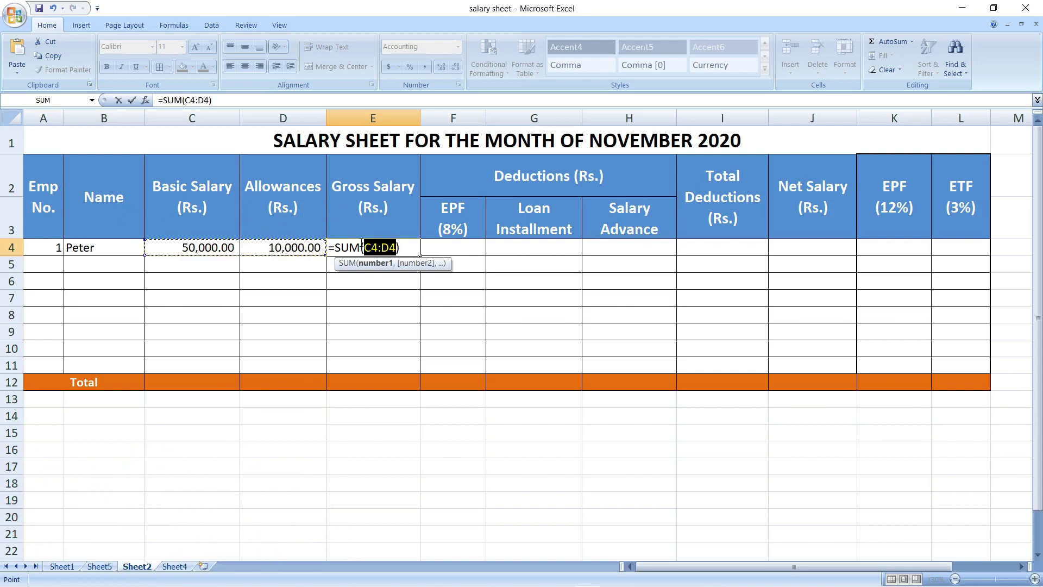
pyautogui.press('Return')
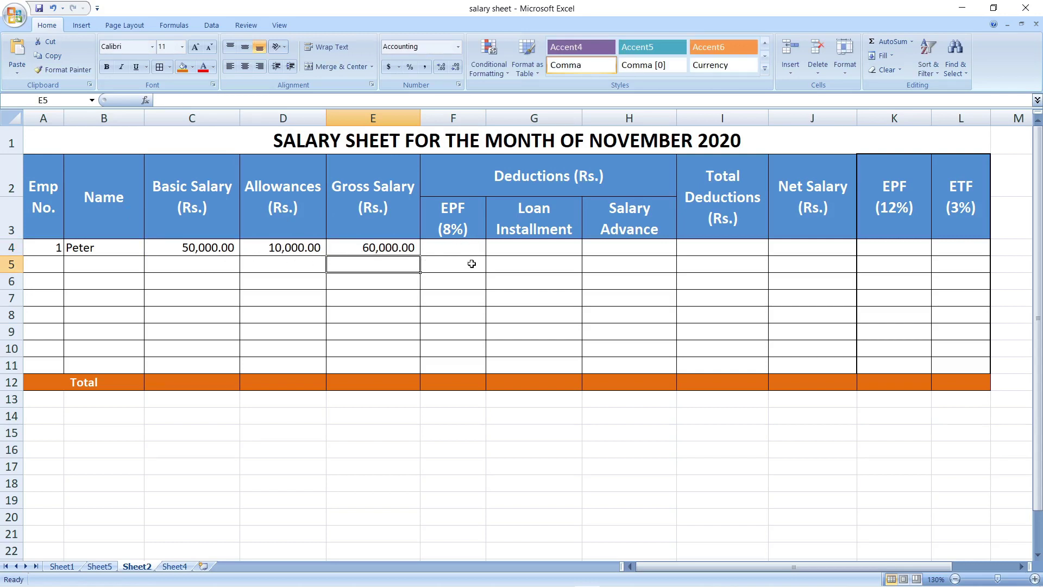
pyautogui.click(453, 253)
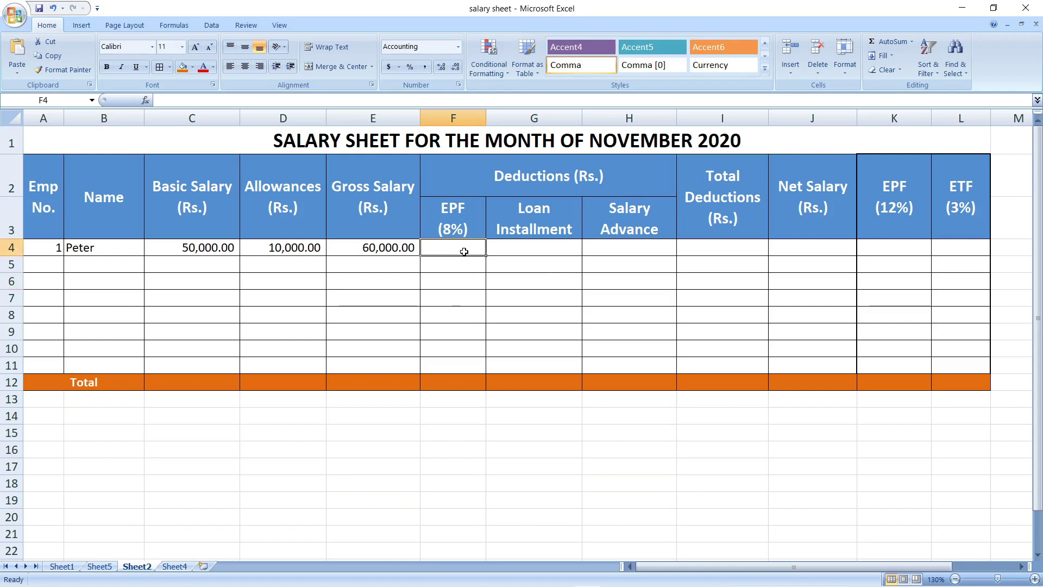
# Enter =C4*8% in F4 to calculate EPF as 8% of basic salary
pyautogui.write('=')
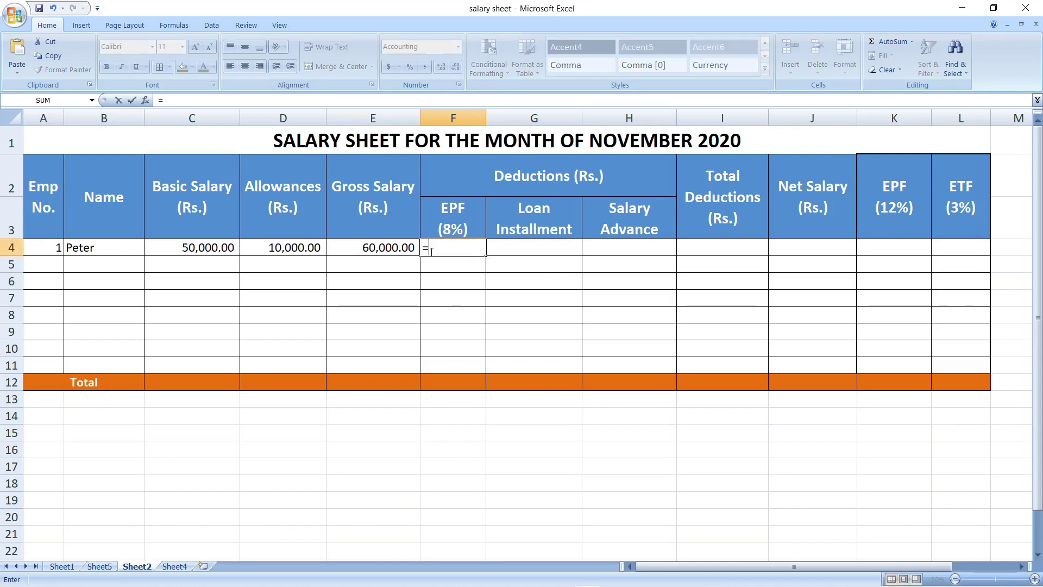
pyautogui.click(176, 246)
pyautogui.write('*8%')
pyautogui.press('Return')
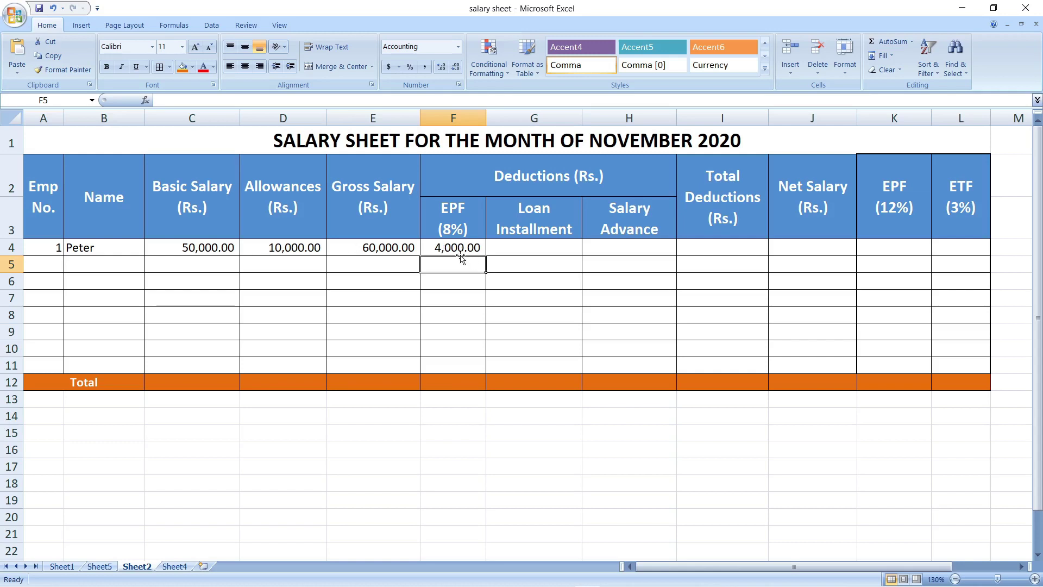
# Enter a loan installment of 1,250 in G4 and a salary advance of 10,000 in H4
pyautogui.click(533, 251)
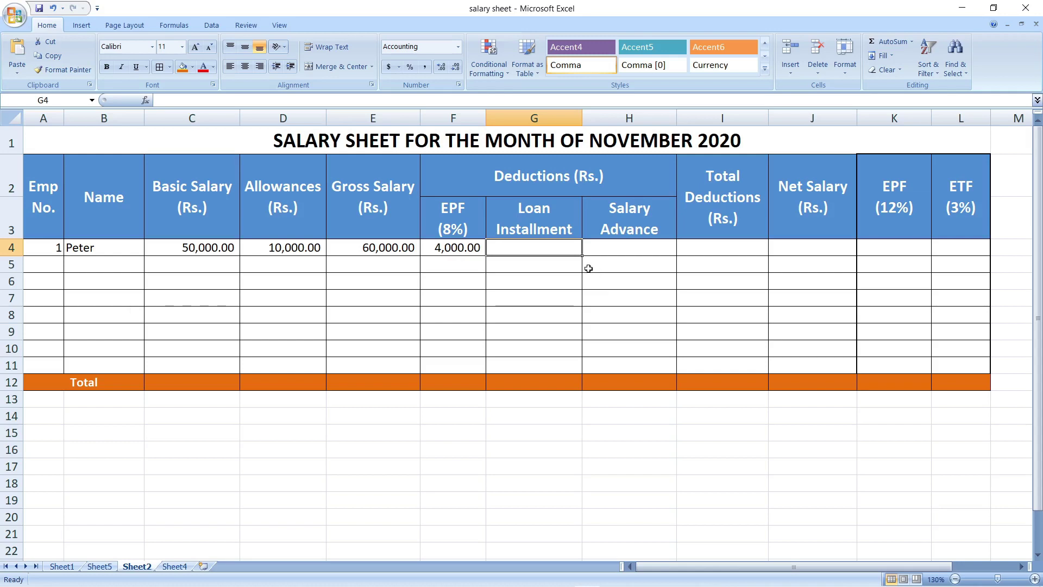
pyautogui.write('1252')
pyautogui.press('BackSpace')
pyautogui.write('0')
pyautogui.press('Tab')
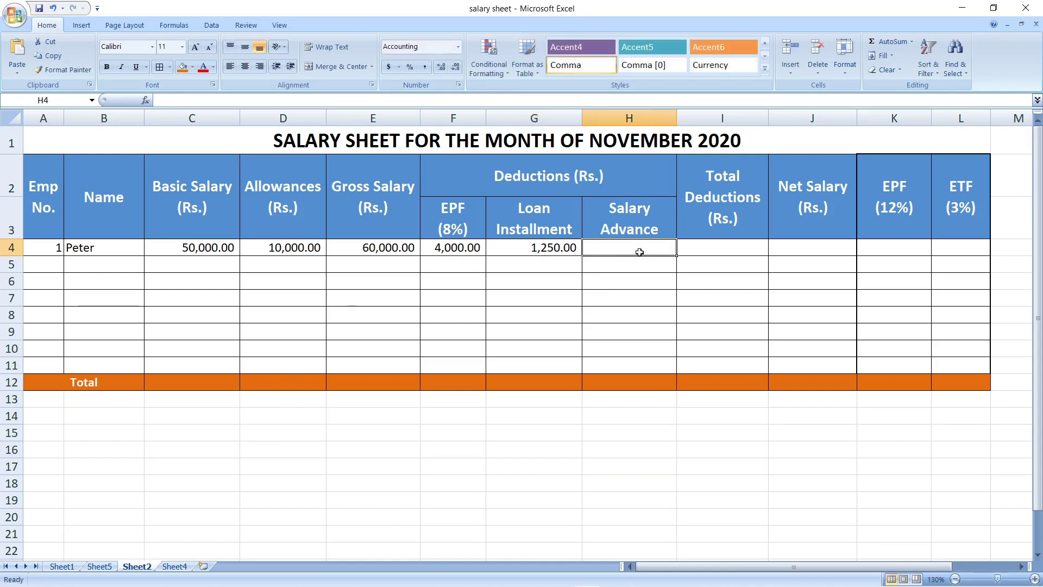
pyautogui.write('10,000')
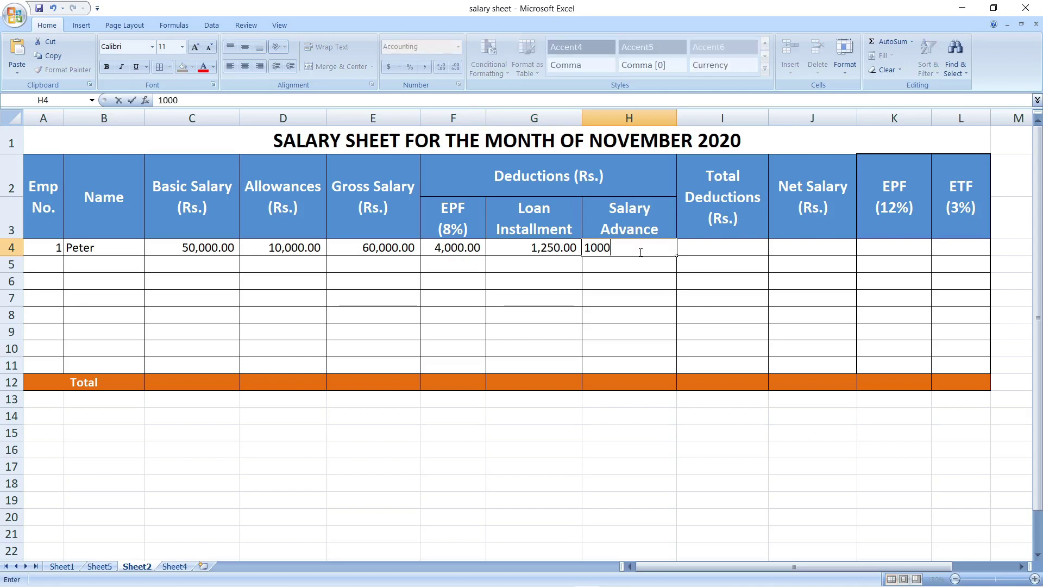
pyautogui.click(732, 246)
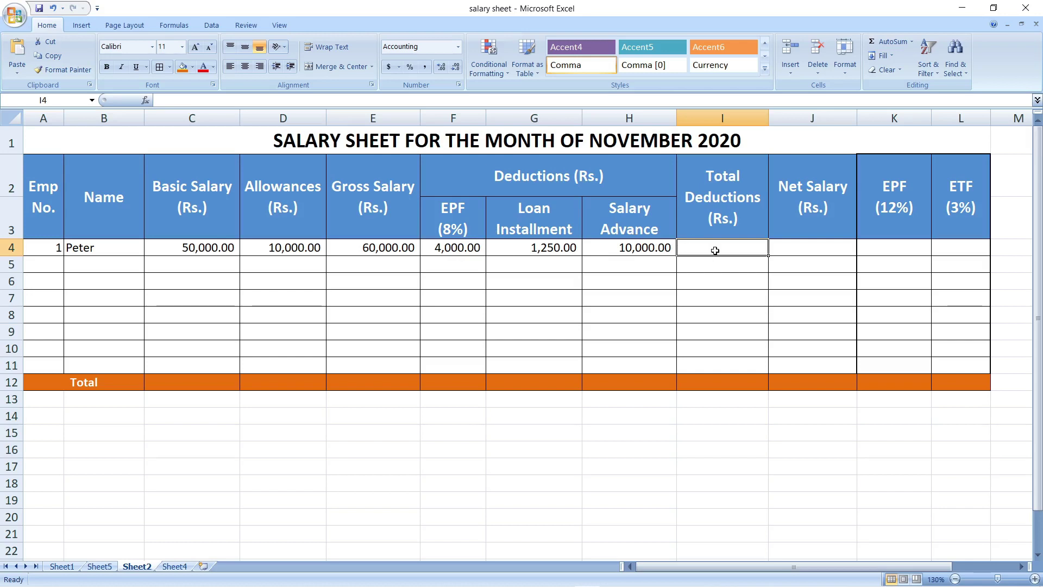
# Total the deductions in I4 with AutoSum =SUM(F4:H4), giving 15,250.00
pyautogui.click(912, 41)
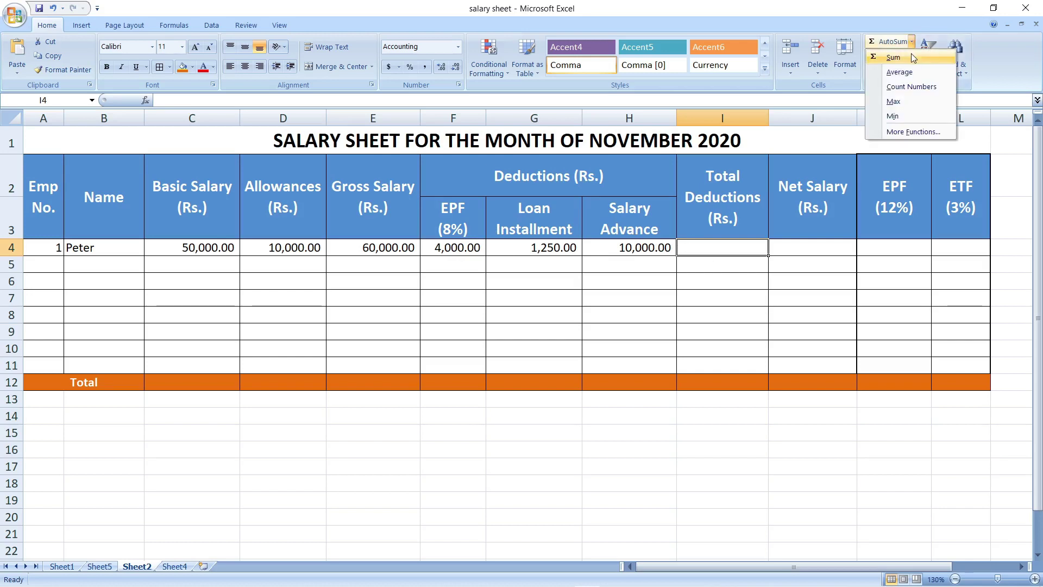
pyautogui.click(911, 53)
pyautogui.press('Return')
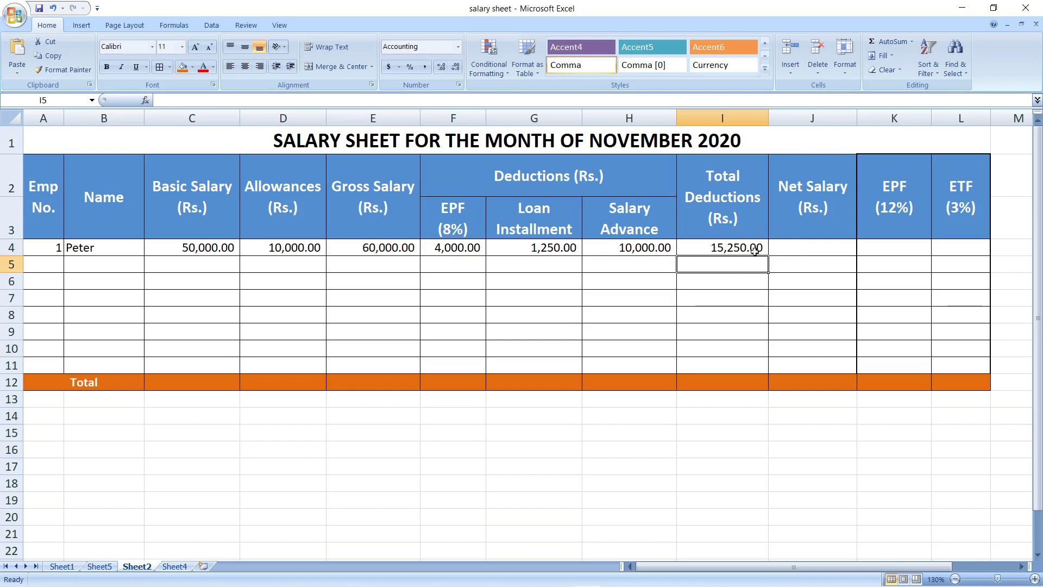
# Enter =E4-I4 in J4 for a net salary of 44,750.00
pyautogui.click(803, 249)
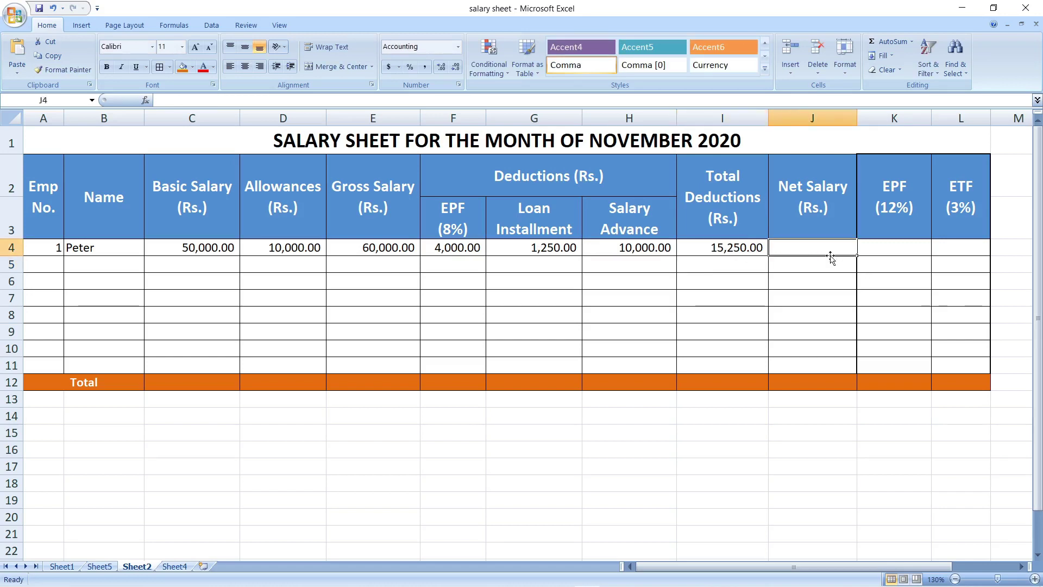
pyautogui.write('=')
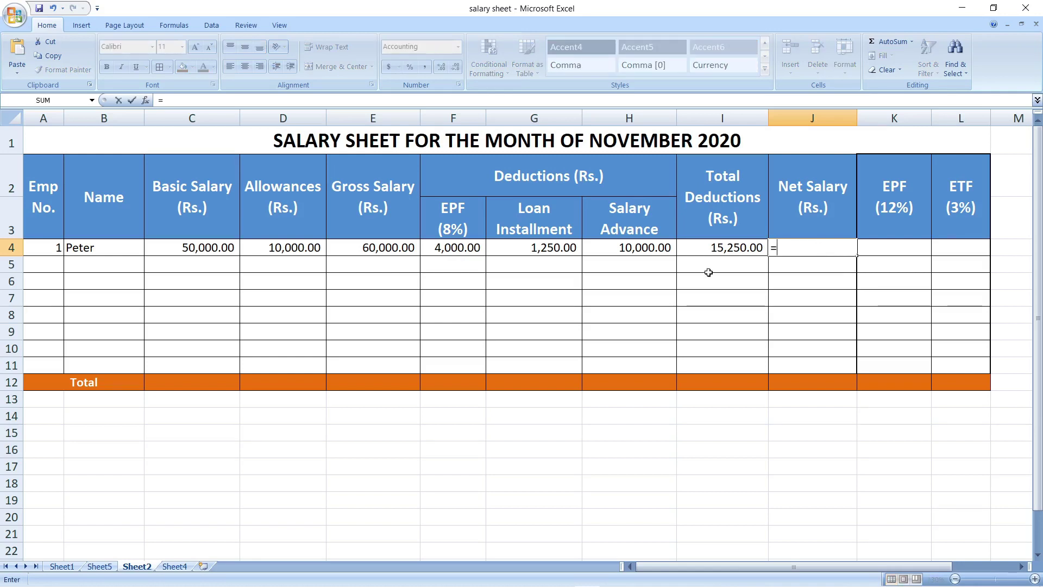
pyautogui.click(385, 247)
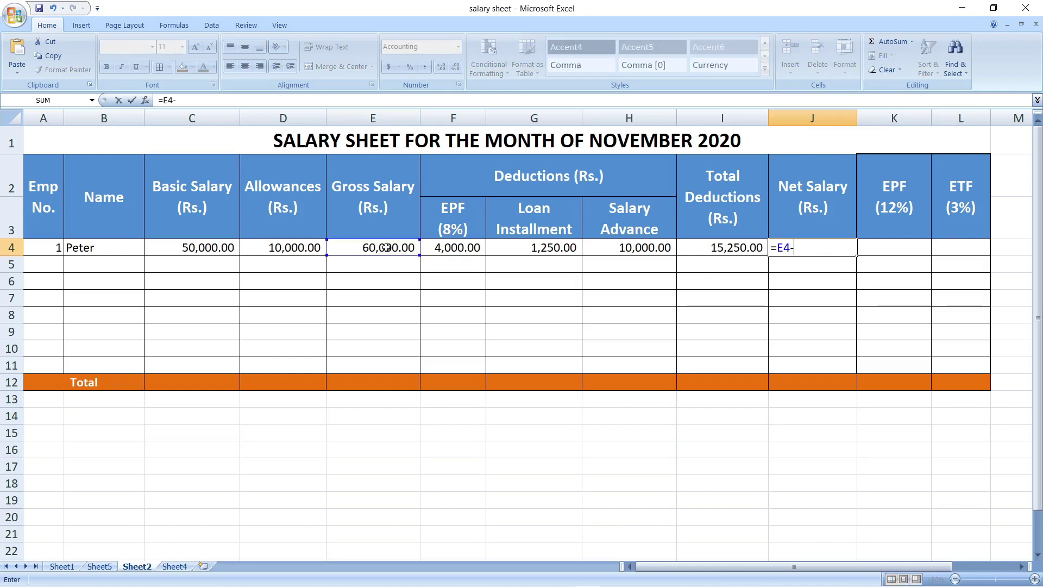
pyautogui.click(728, 248)
pyautogui.press('Return')
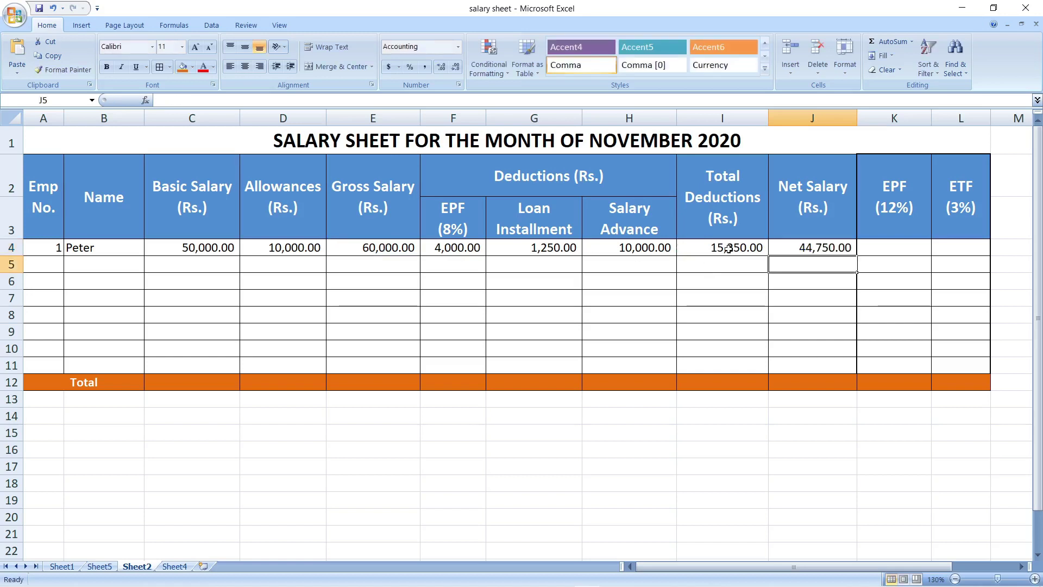
pyautogui.click(899, 245)
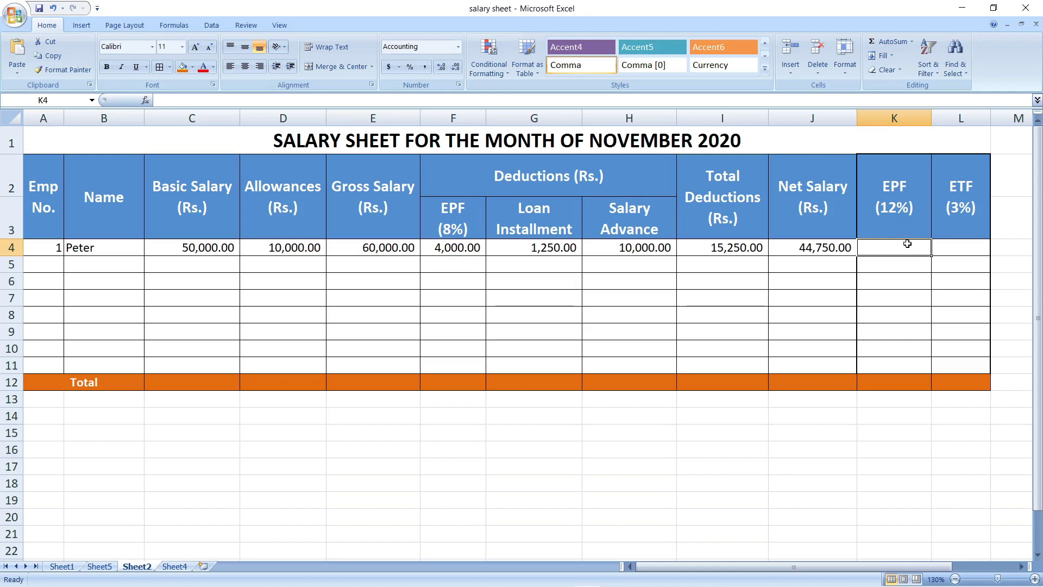
# Enter =C4*12% in K4 so the first employee's employer EPF shows 6,000.00
pyautogui.write('=')
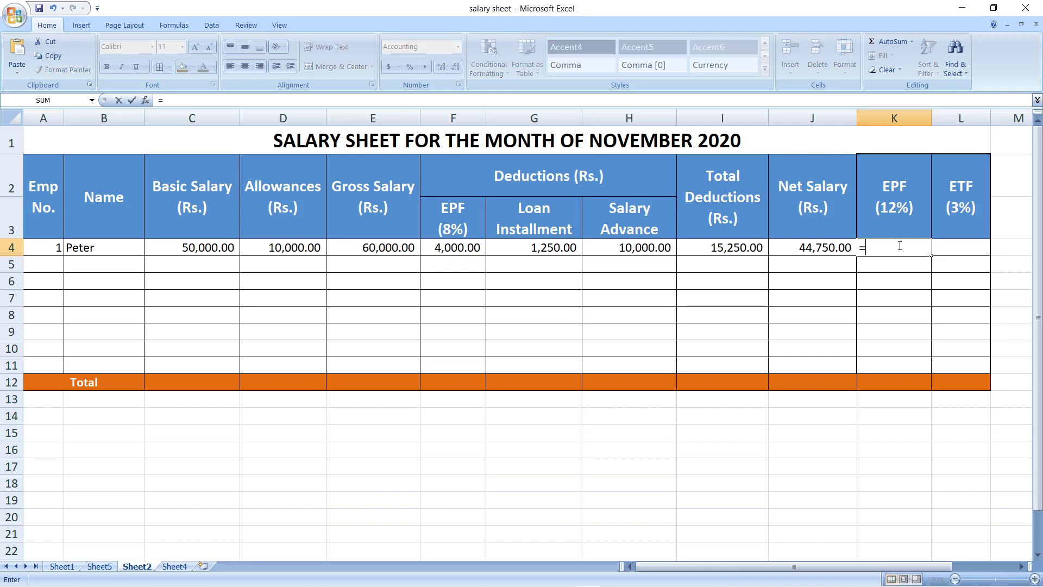
pyautogui.click(217, 247)
pyautogui.write('*')
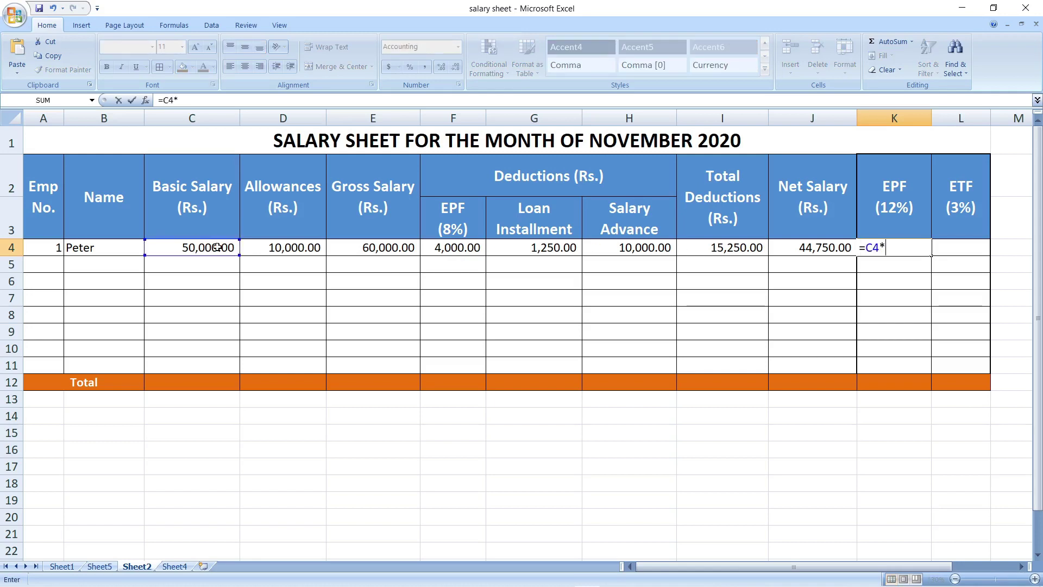
pyautogui.write('12%')
pyautogui.press('Return')
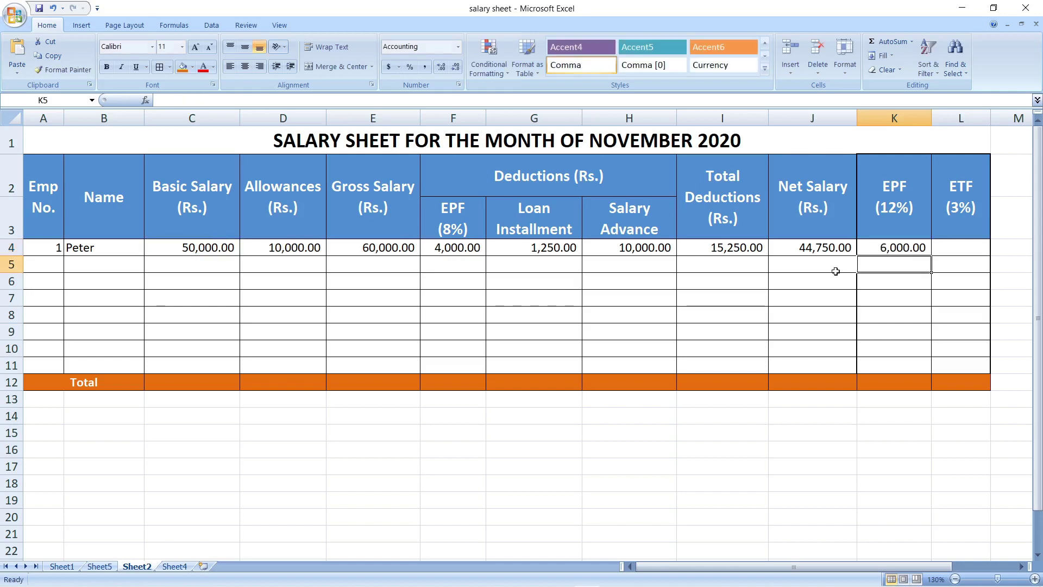
# Enter =C4*3% in L4 so the first employee's ETF shows 1,500.00
pyautogui.click(963, 247)
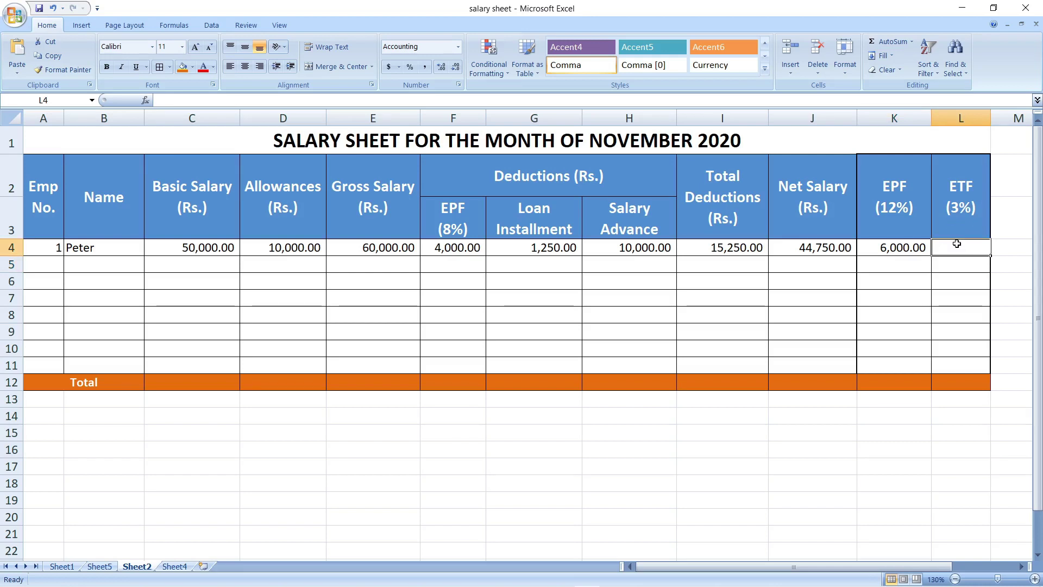
pyautogui.write('=')
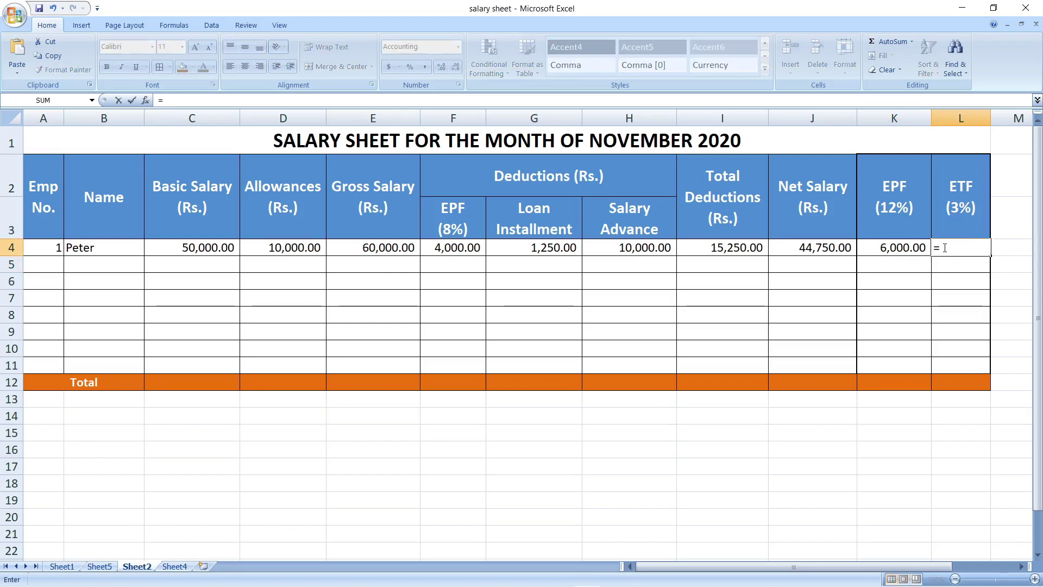
pyautogui.click(233, 248)
pyautogui.write('*3%')
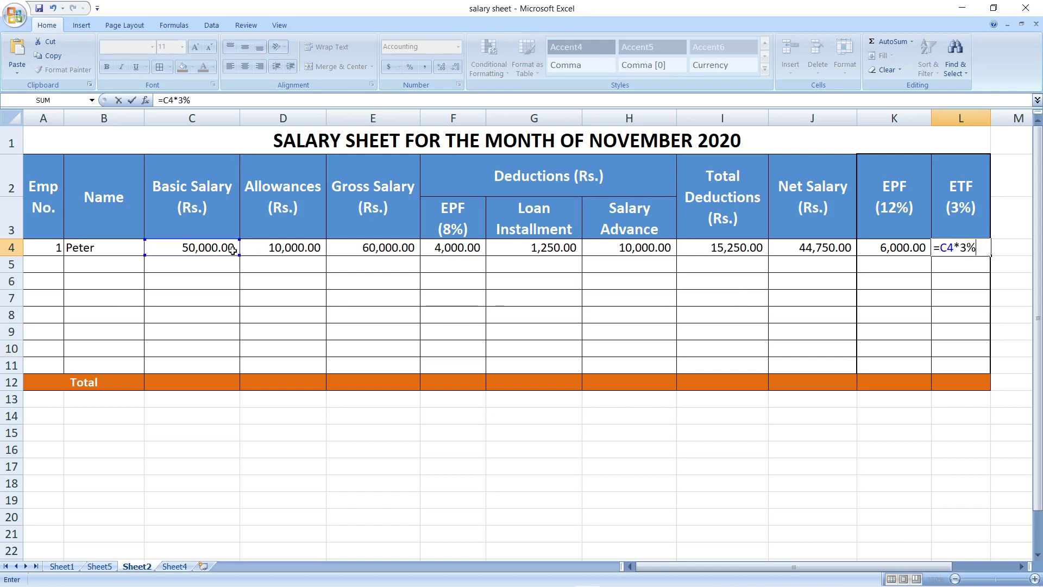
pyautogui.press('Return')
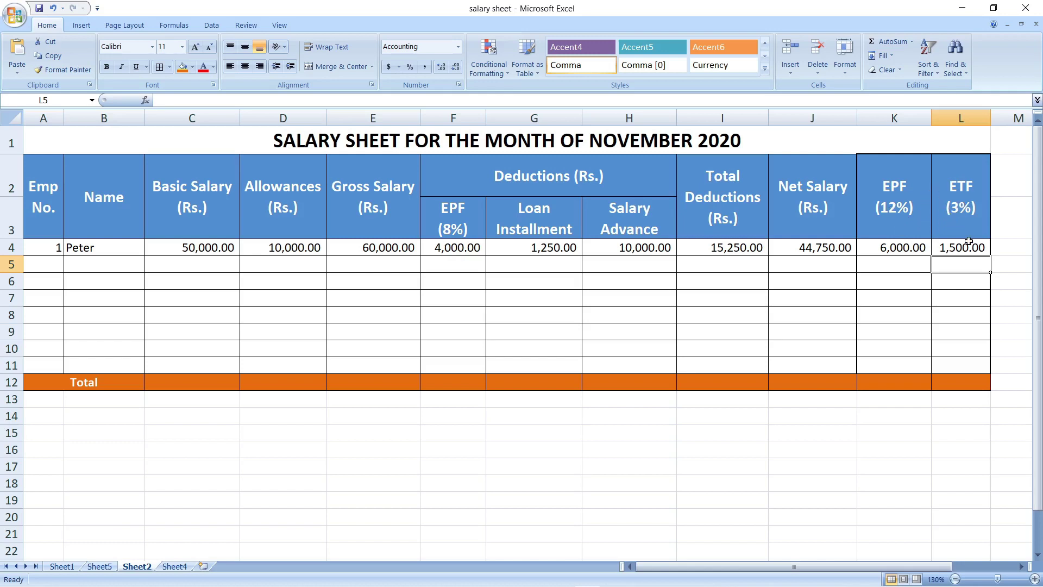
pyautogui.click(188, 382)
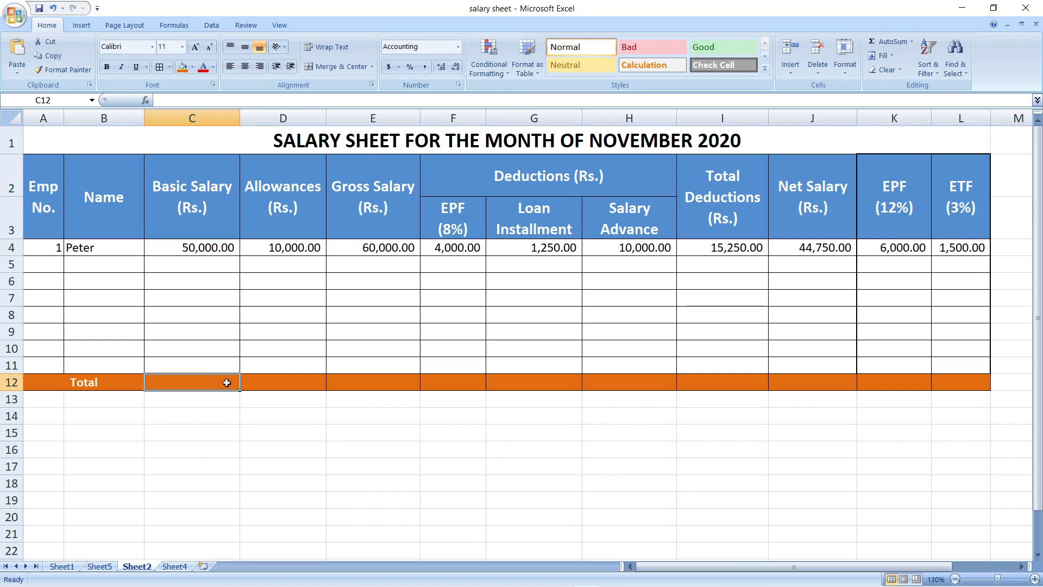
# AutoSum Basic Salary into C12, then copy the SUM across row 12 through ETF
pyautogui.click(913, 42)
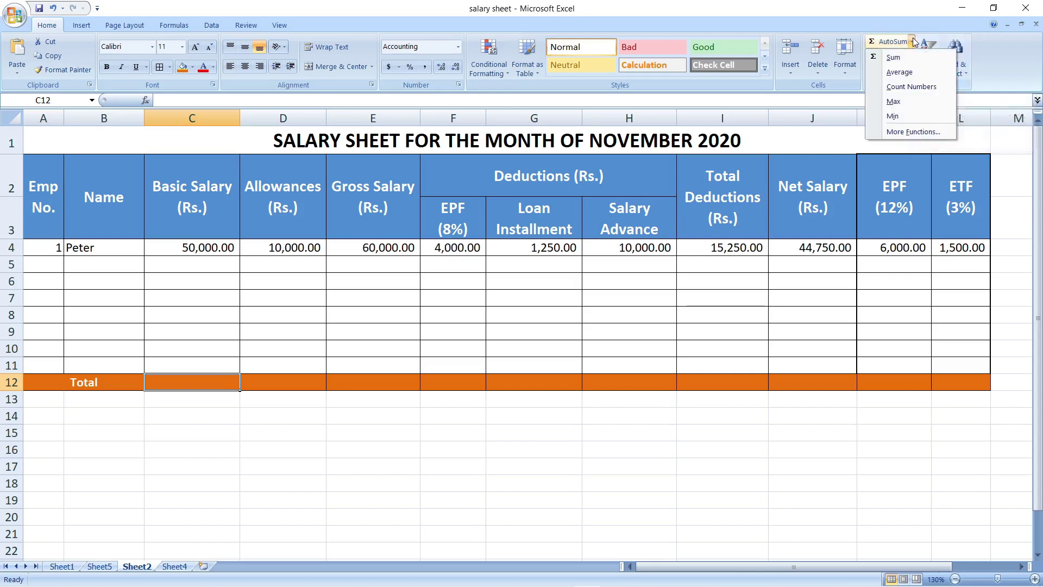
pyautogui.click(896, 57)
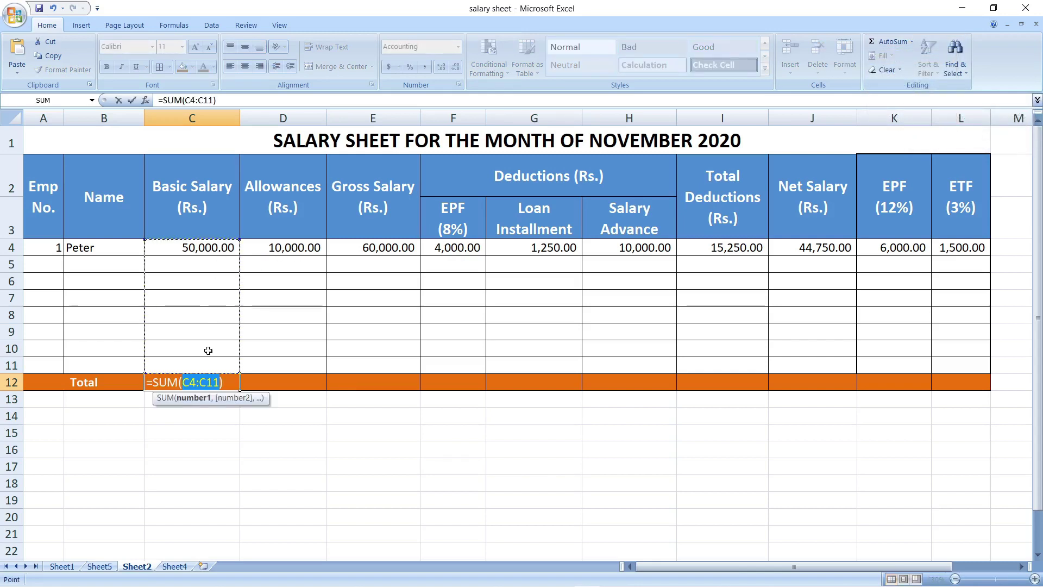
pyautogui.press('Return')
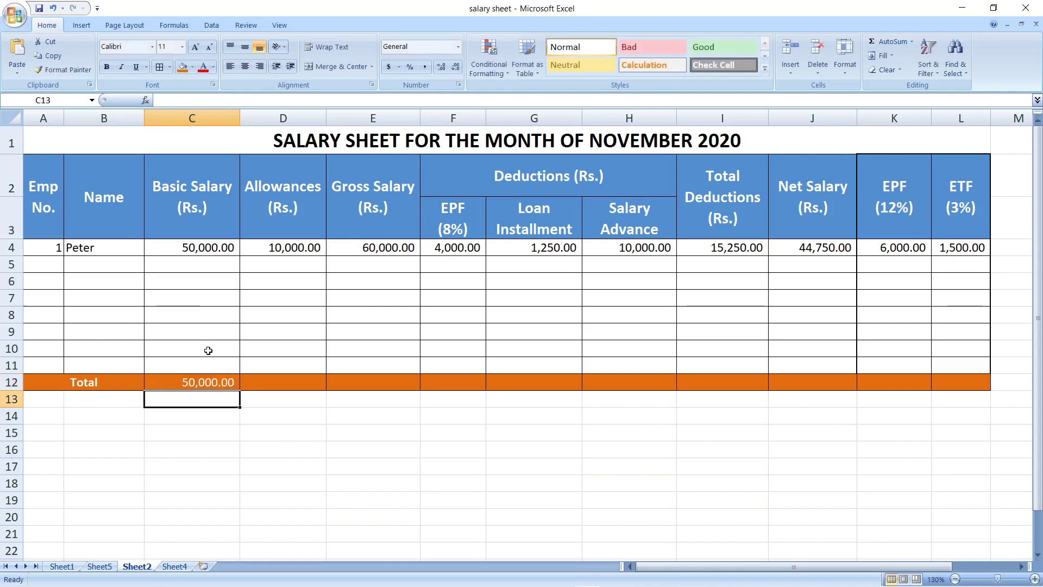
pyautogui.press('Up')
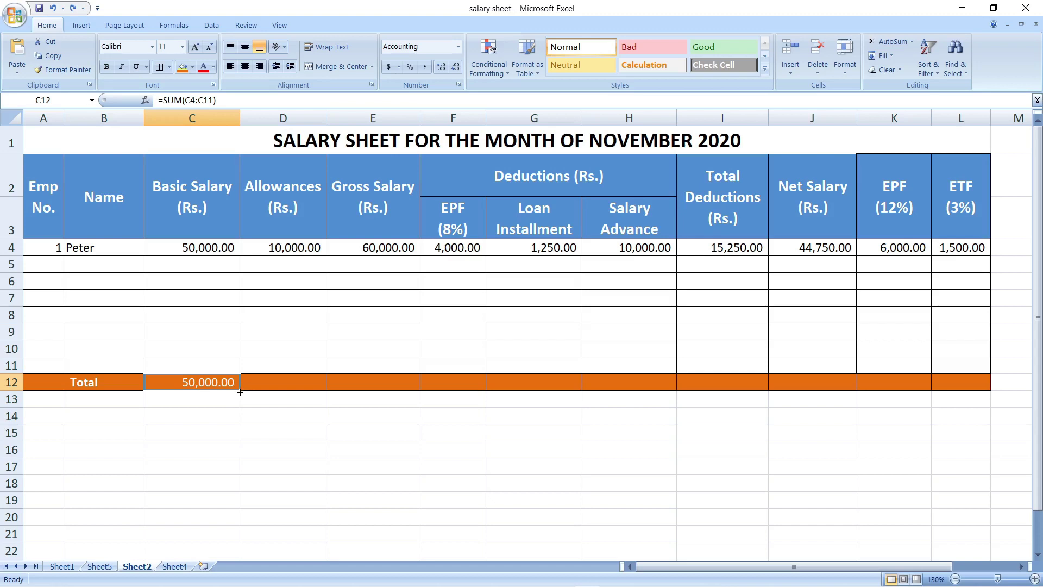
pyautogui.moveTo(241, 391); pyautogui.dragTo(970, 397)
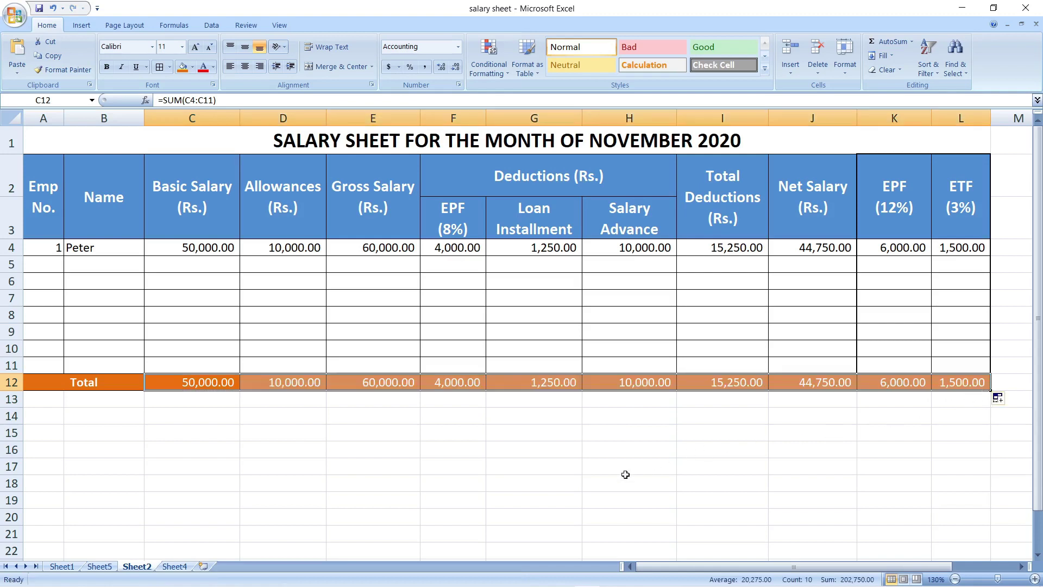
pyautogui.click(574, 476)
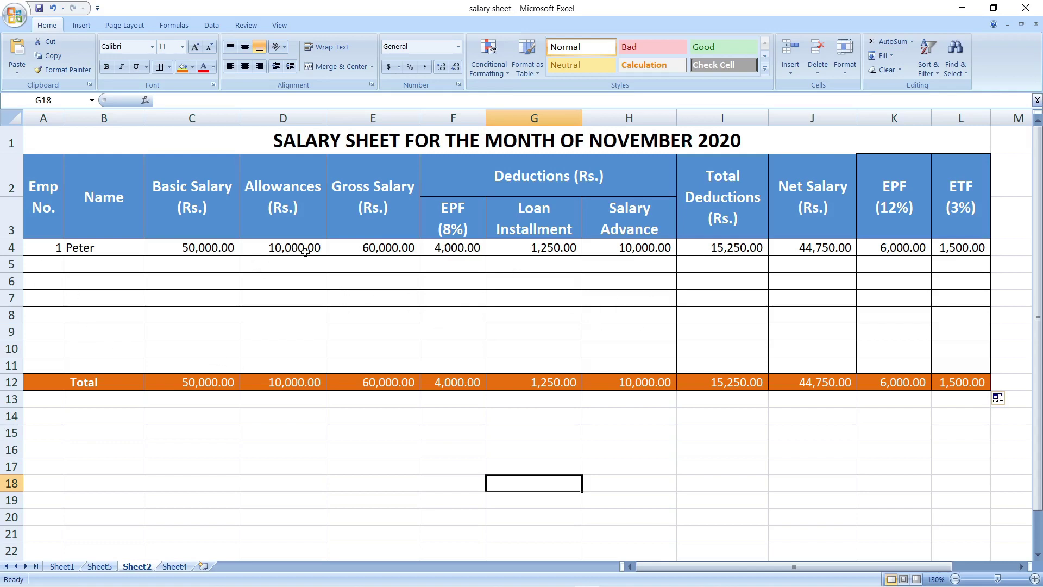
# Fill the Gross Salary, EPF (8%) and Total Deductions–ETF formulas from row 4 to row 11
pyautogui.click(402, 249)
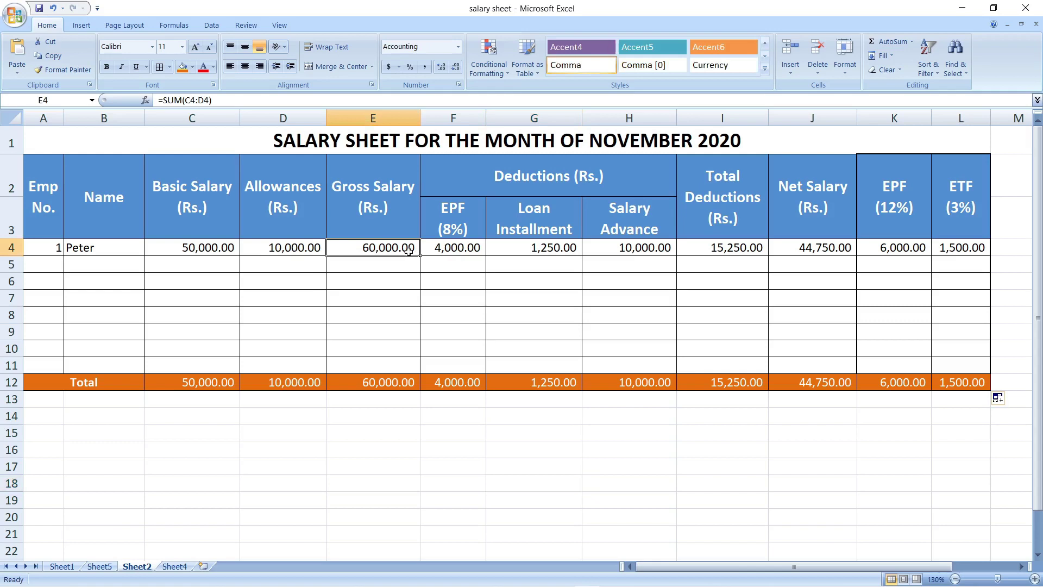
pyautogui.moveTo(422, 256); pyautogui.dragTo(418, 369)
pyautogui.click(458, 249)
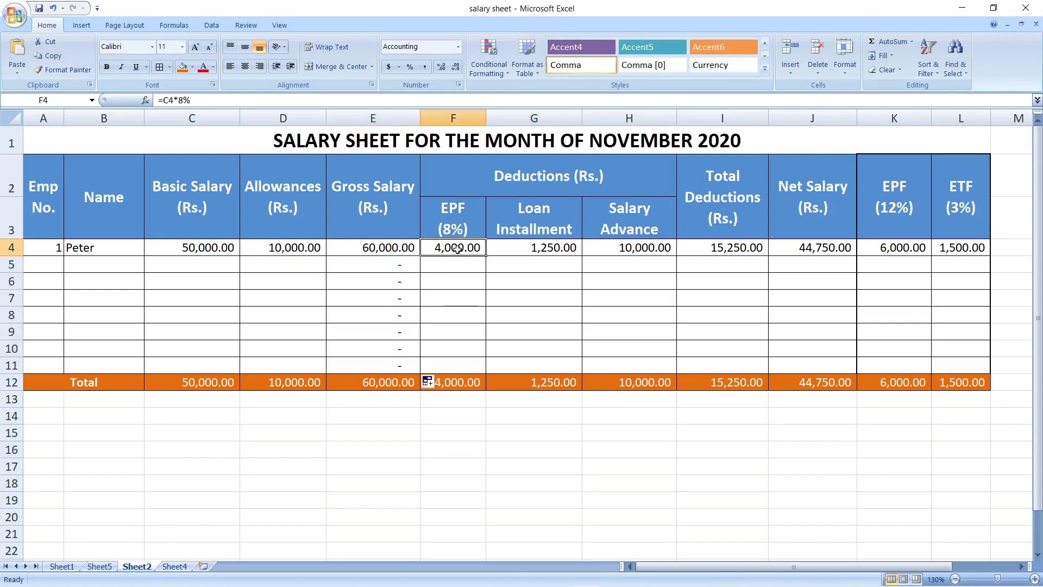
pyautogui.moveTo(486, 258); pyautogui.dragTo(484, 369)
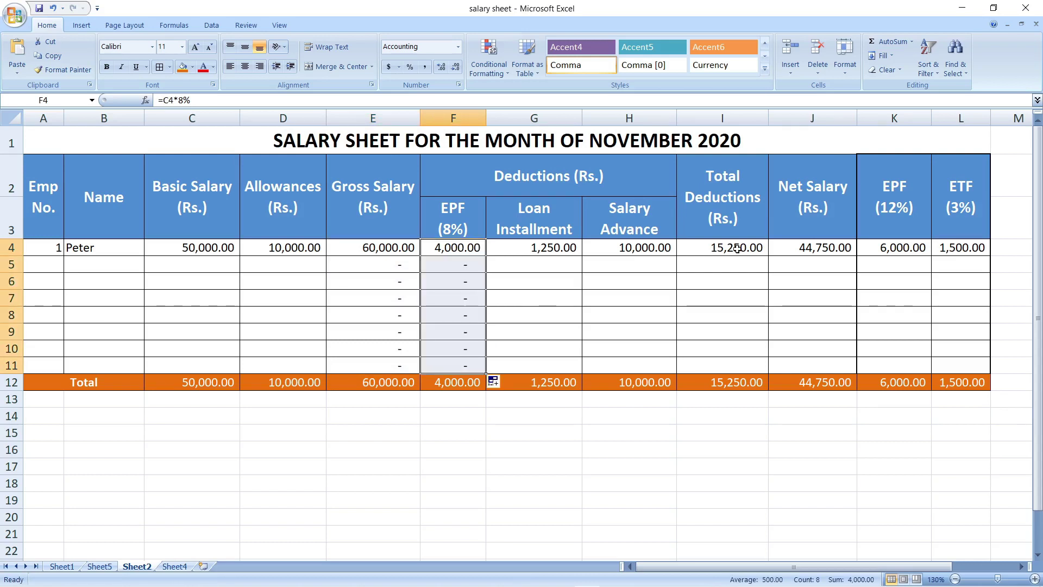
pyautogui.moveTo(742, 248); pyautogui.dragTo(993, 370)
pyautogui.click(49, 264)
# Enter employee number 2, the employee's name and a 40000 basic salary in row 5
pyautogui.write('2')
pyautogui.press('Tab')
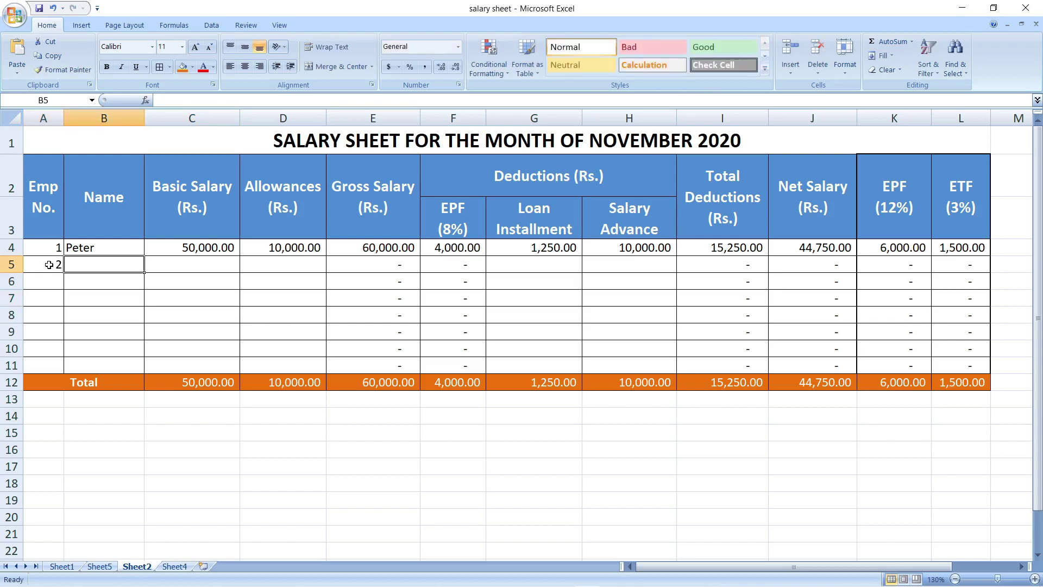
pyautogui.write('David')
pyautogui.click(222, 265)
pyautogui.write('40000')
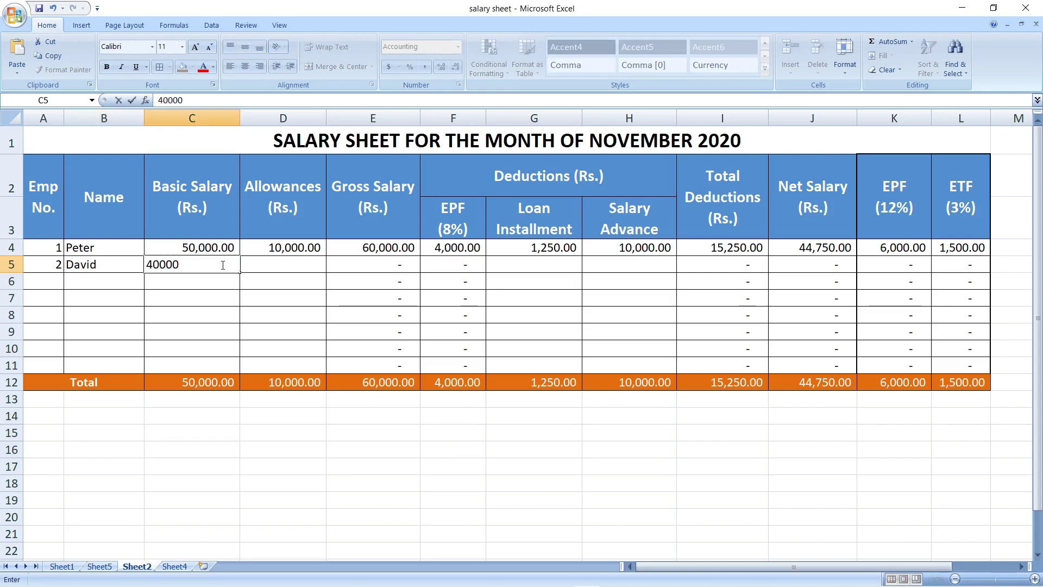
pyautogui.press('Tab')
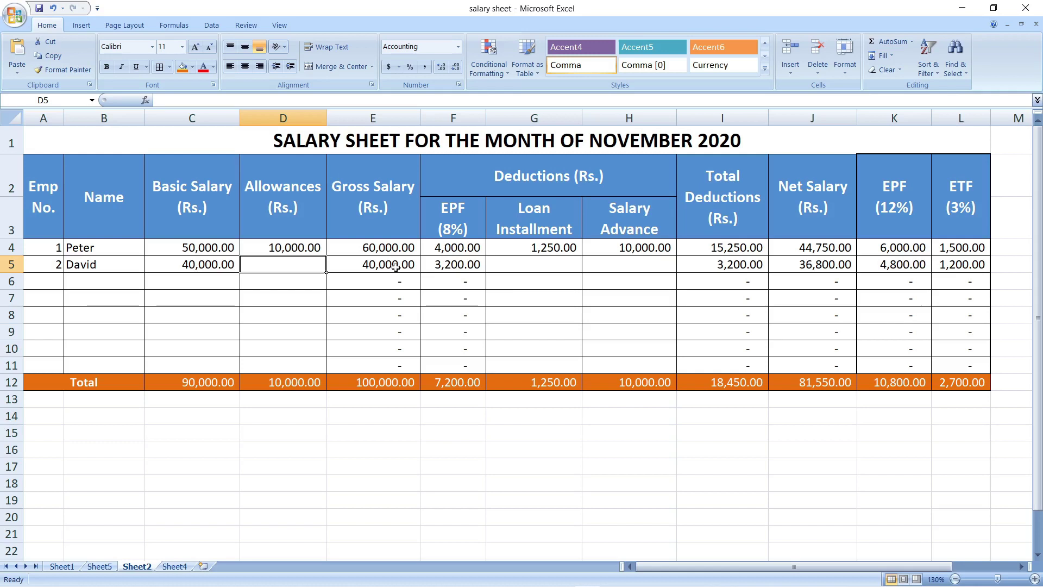
# Shade Gross Salary and EPF (8%) rows 4–11 and Total Deductions–ETF rows 5–11 gray
pyautogui.moveTo(396, 266); pyautogui.dragTo(391, 362)
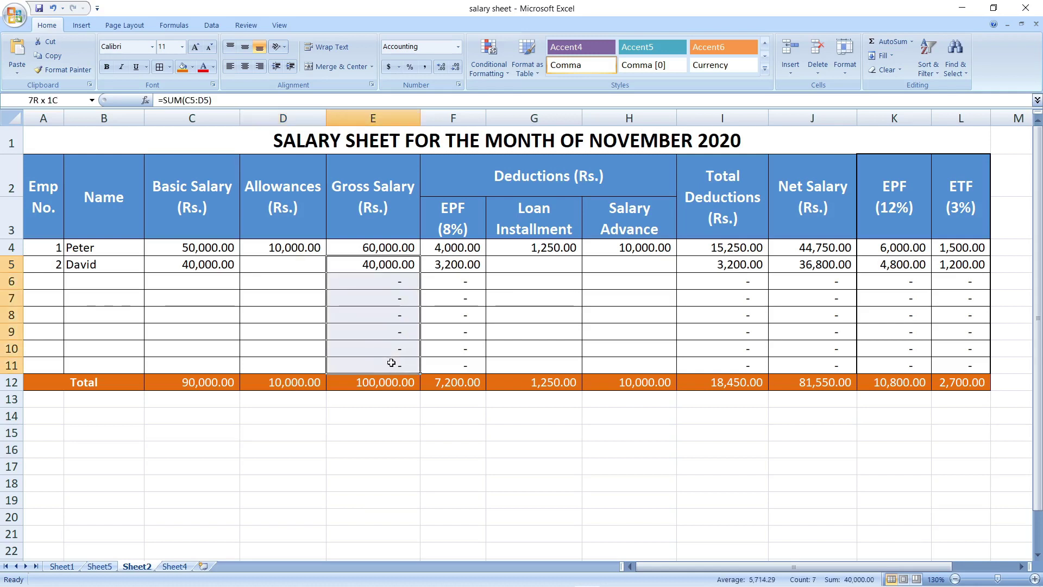
pyautogui.moveTo(380, 247); pyautogui.dragTo(388, 365)
pyautogui.click(192, 67)
pyautogui.click(182, 101)
pyautogui.moveTo(454, 247); pyautogui.dragTo(453, 365)
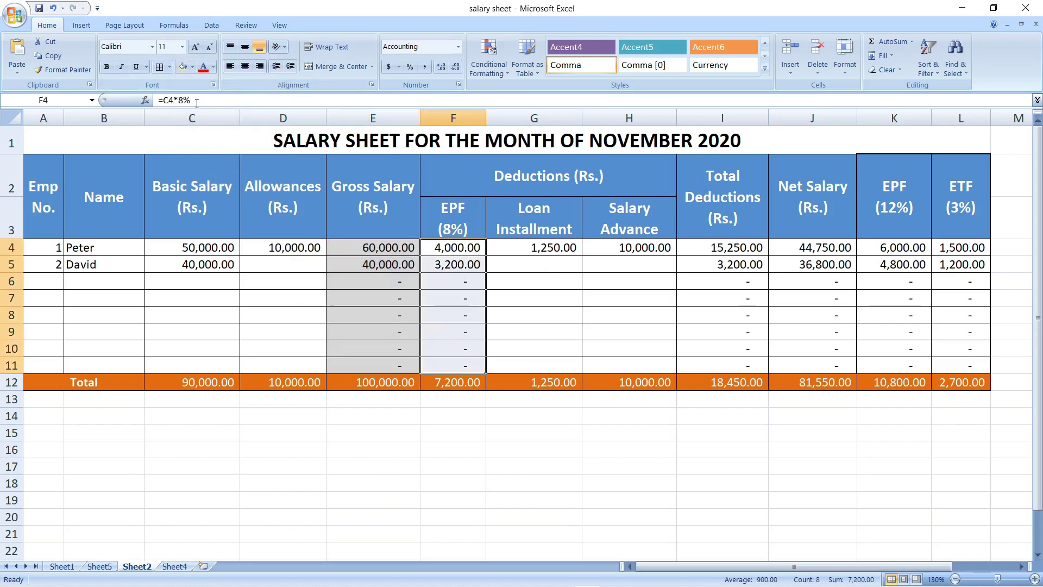
pyautogui.click(184, 67)
pyautogui.moveTo(693, 264); pyautogui.dragTo(962, 365)
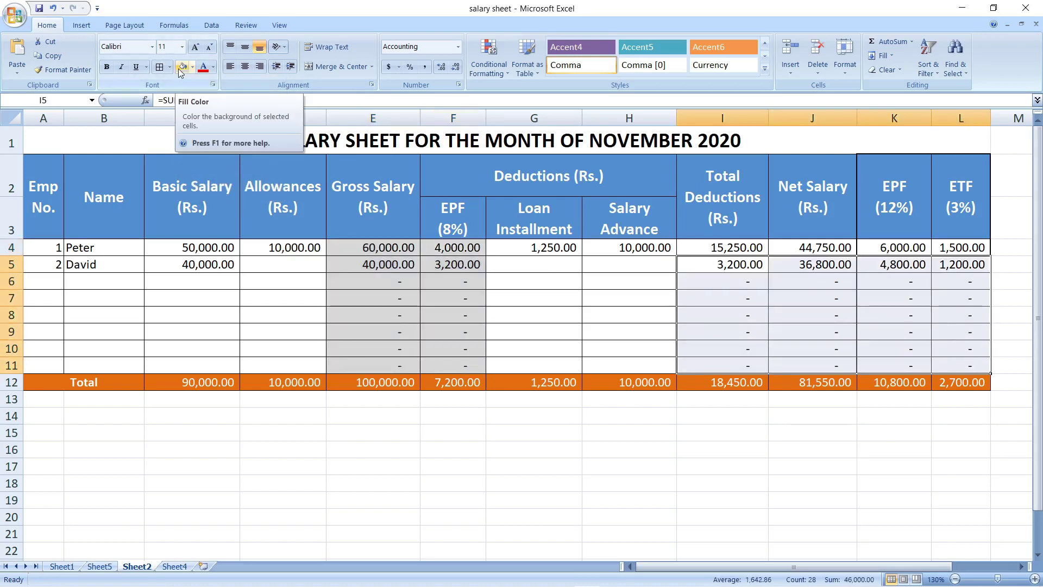
pyautogui.click(183, 67)
pyautogui.click(447, 485)
# Re-enter employee 2's 40000 basic salary and check the row 5 Gross Salary formula
pyautogui.click(210, 266)
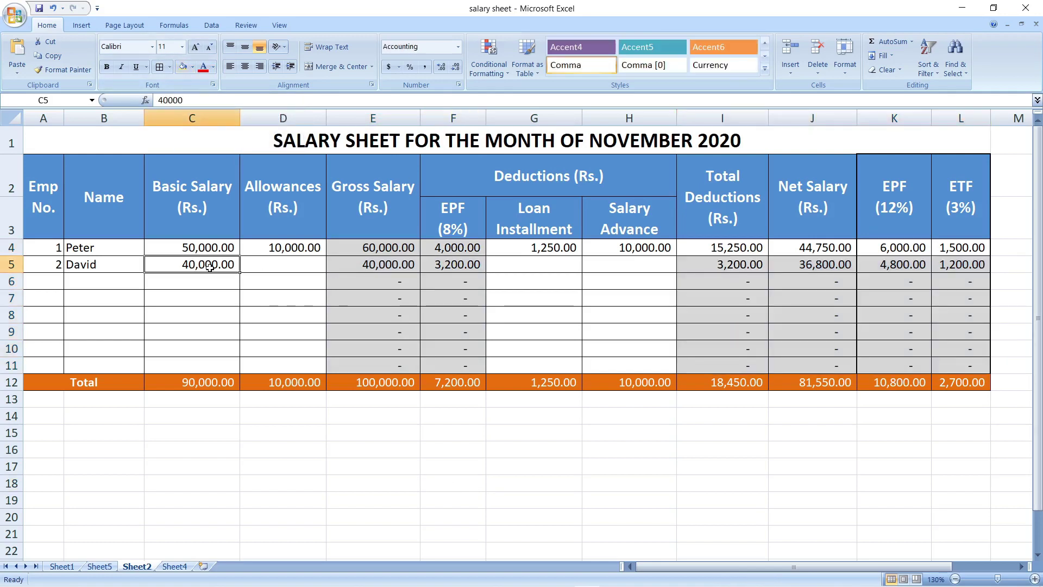
pyautogui.press('Delete')
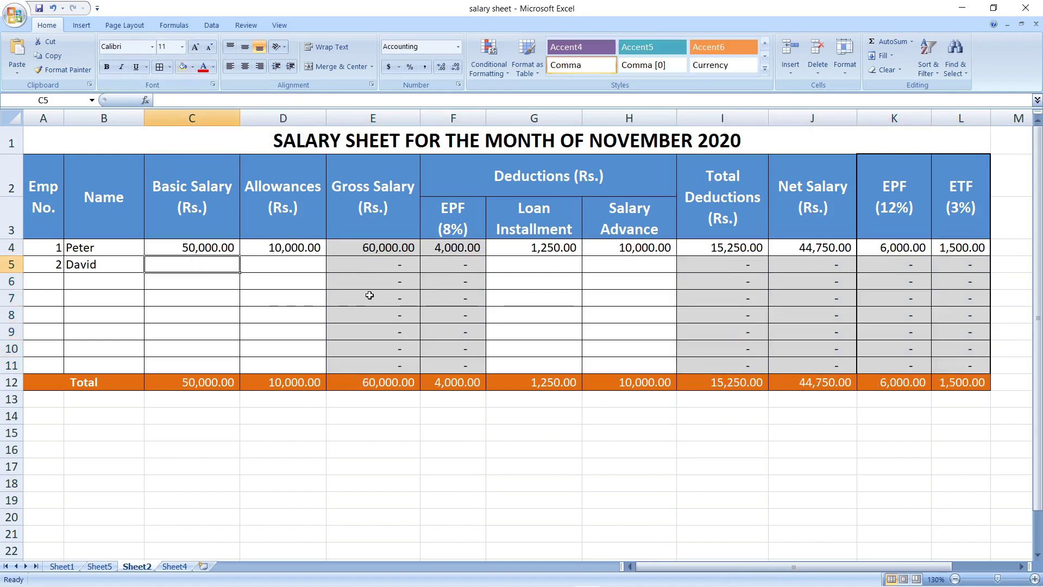
pyautogui.write('40000')
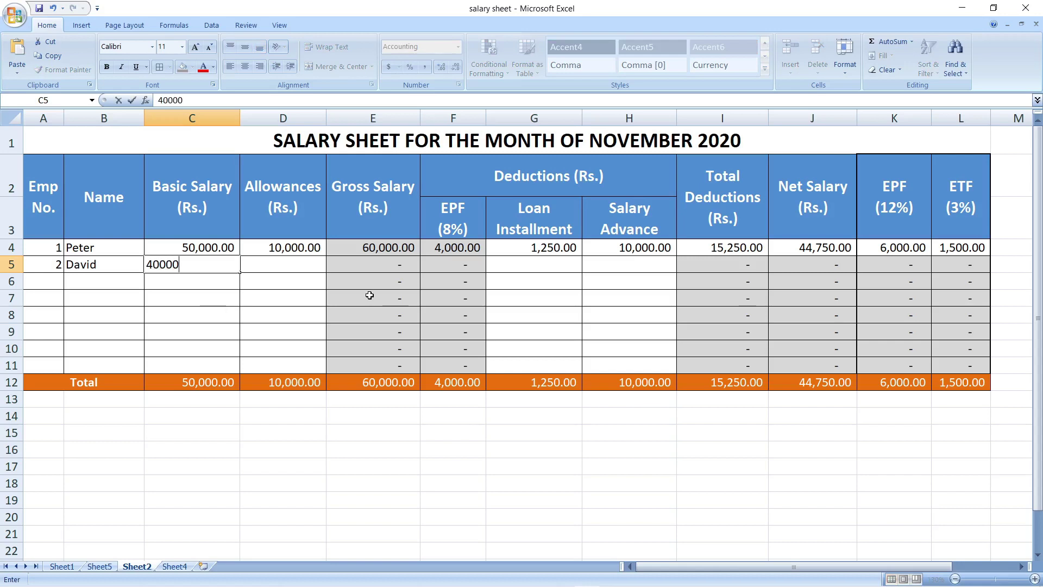
pyautogui.press('Tab')
pyautogui.click(386, 266)
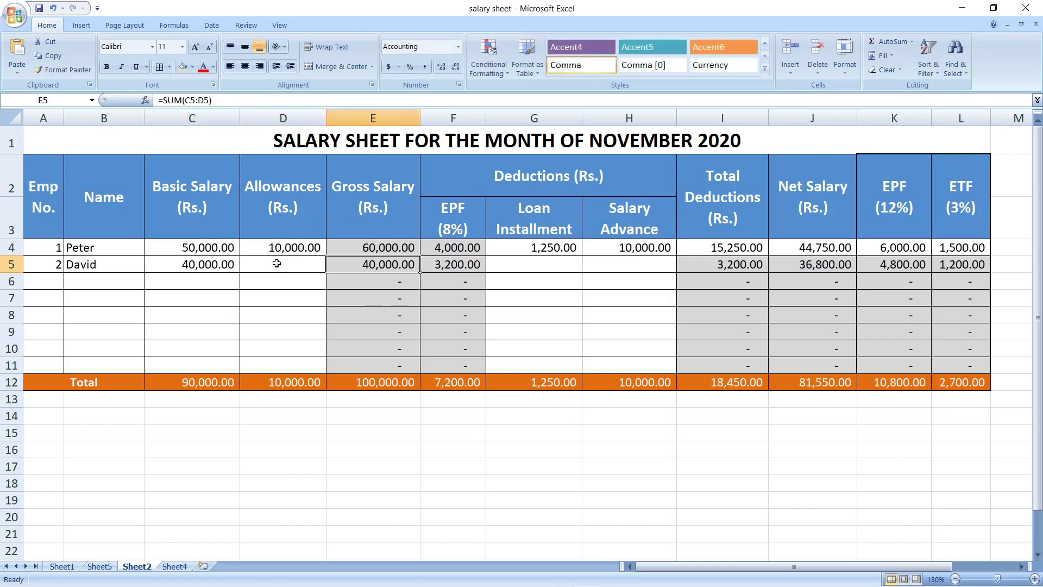
pyautogui.click(277, 263)
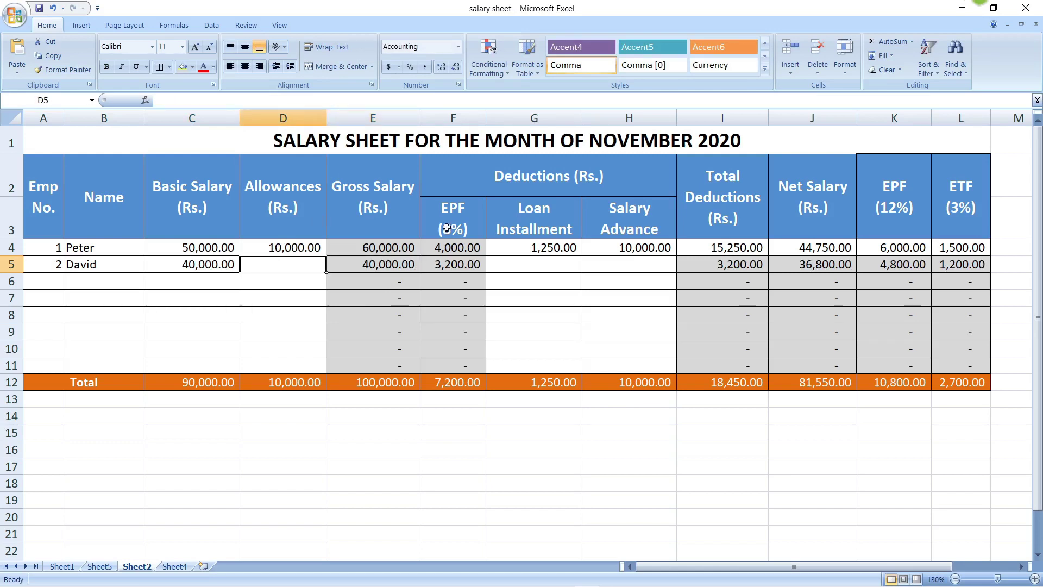
pyautogui.click(452, 265)
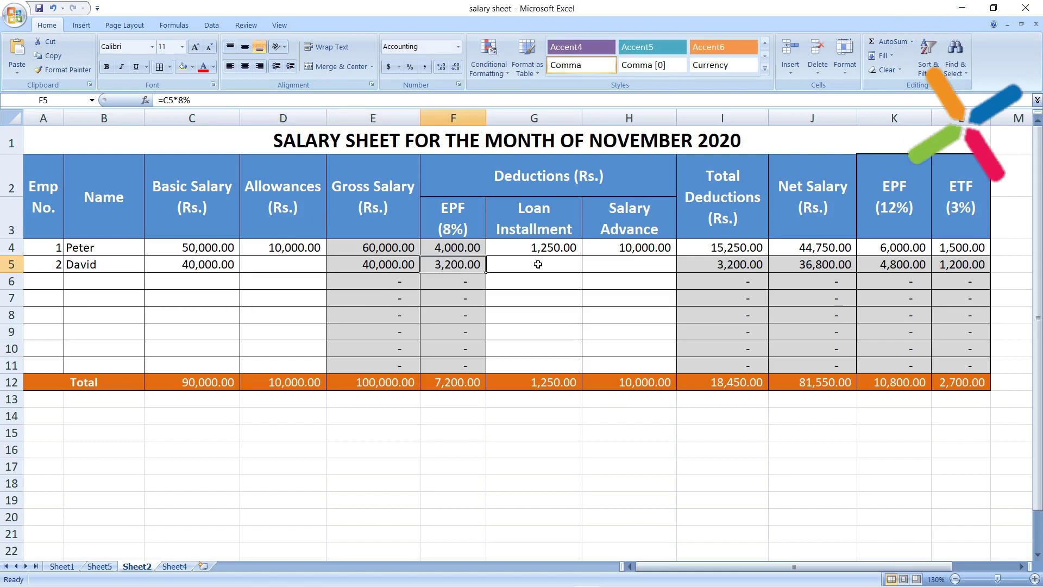
pyautogui.click(746, 264)
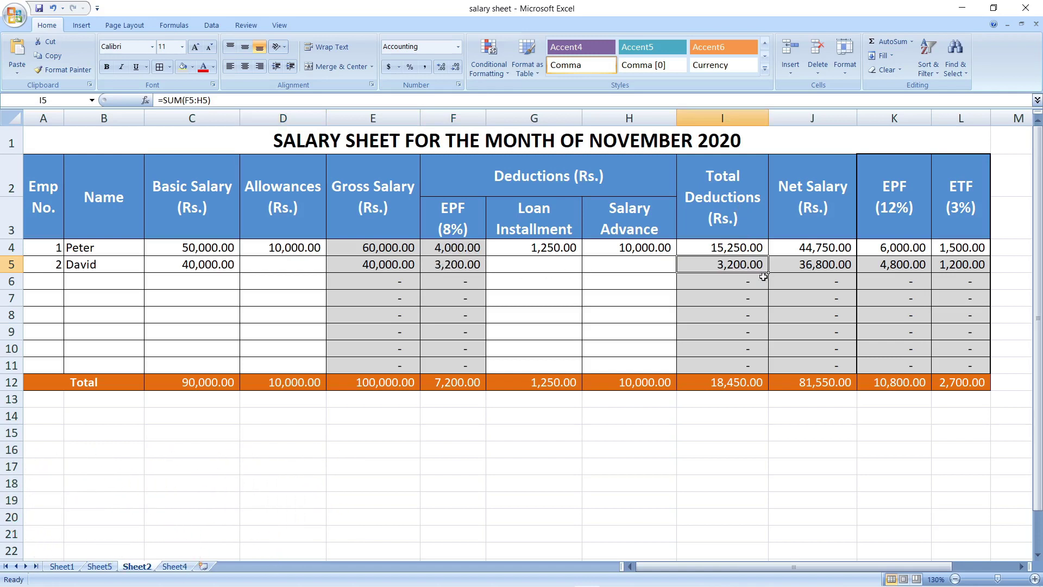
pyautogui.click(799, 265)
pyautogui.click(385, 263)
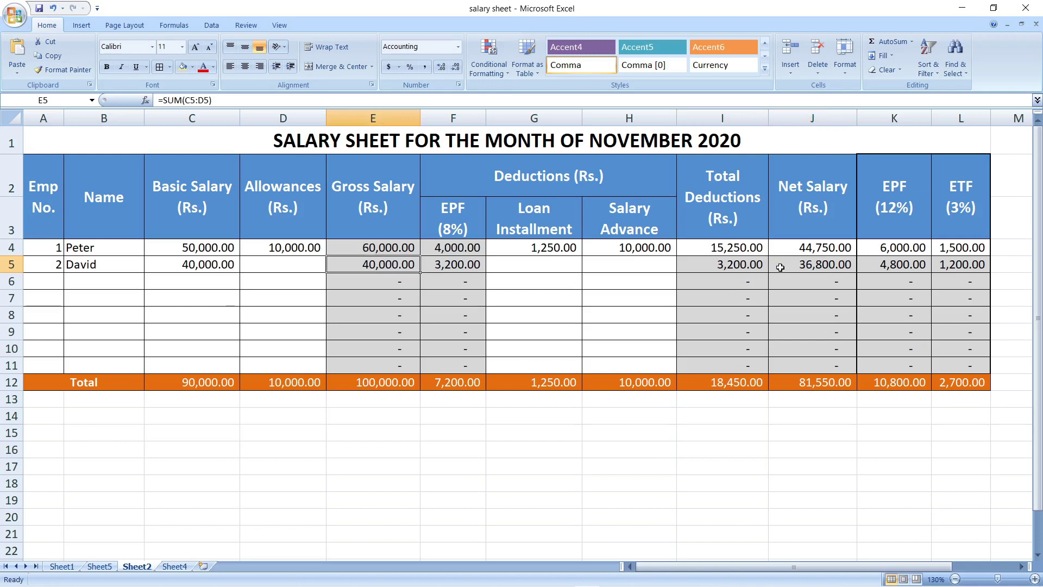
pyautogui.click(752, 269)
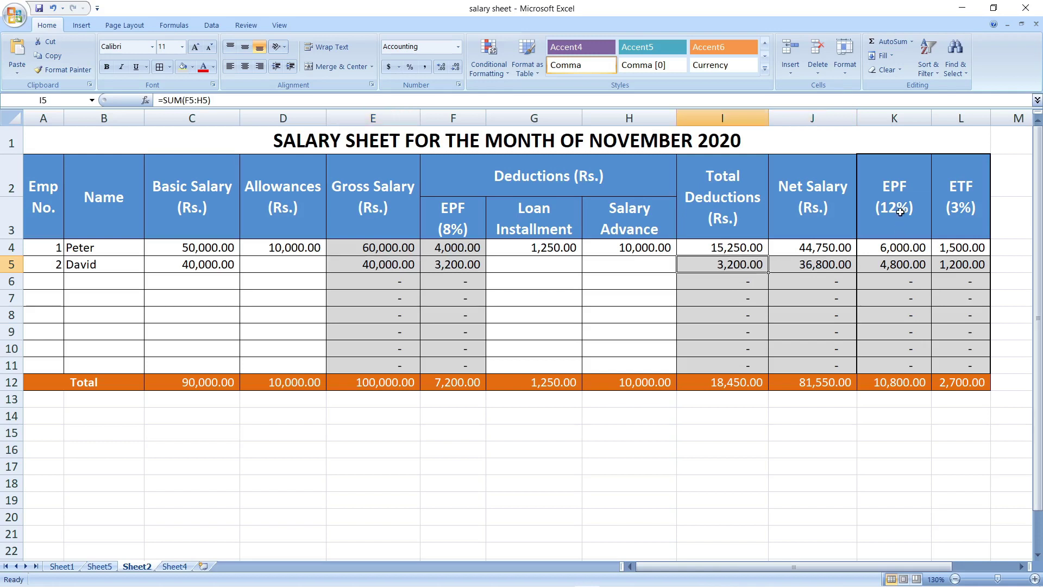
pyautogui.click(914, 265)
pyautogui.click(964, 264)
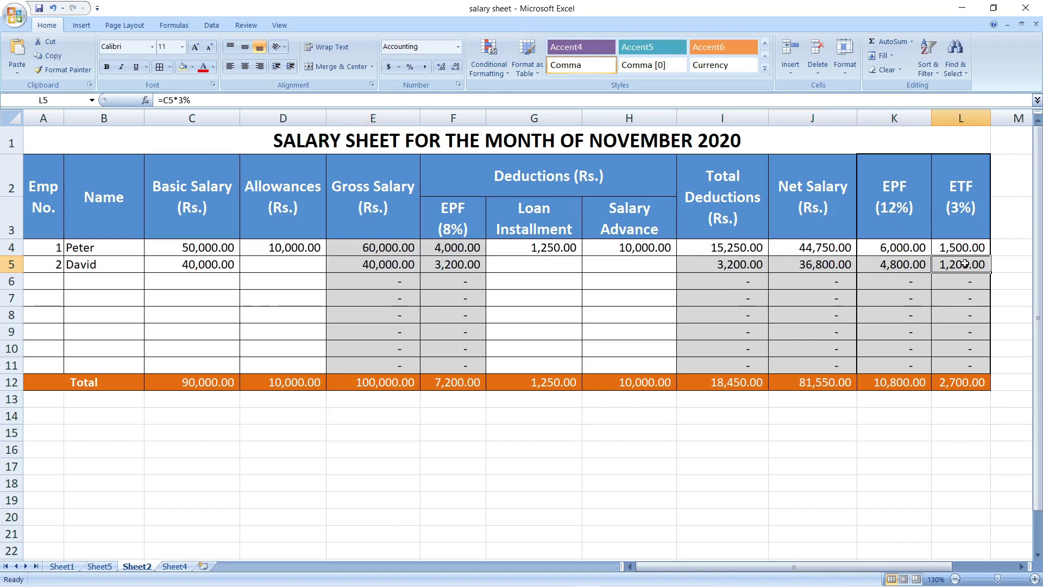
pyautogui.click(285, 265)
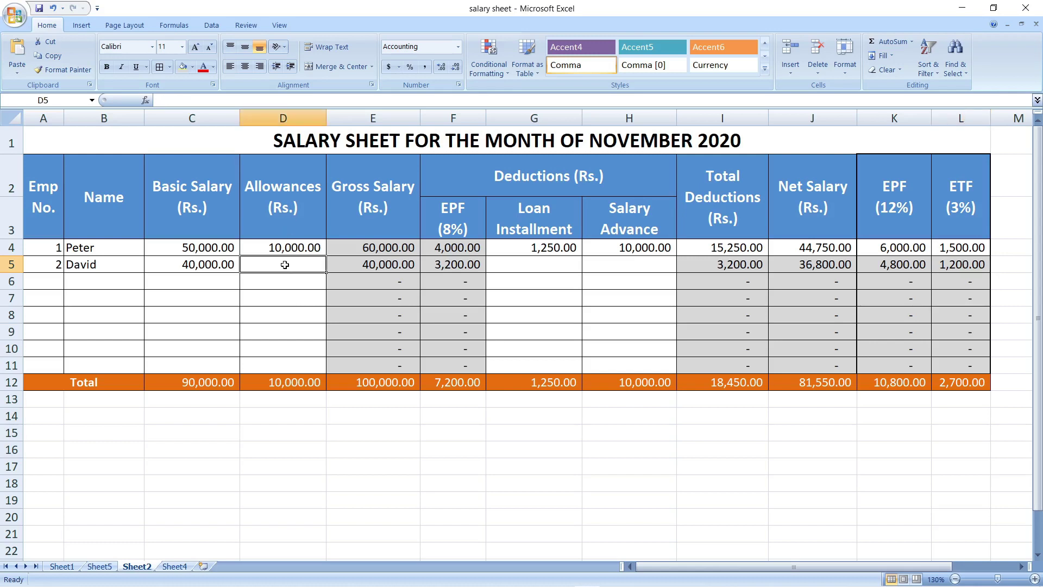
# Enter employee 2's allowances 5000, loan installment 1500 and salary advance 5000
pyautogui.write('5000')
pyautogui.press('Tab')
pyautogui.press('Tab')
pyautogui.press('Tab')
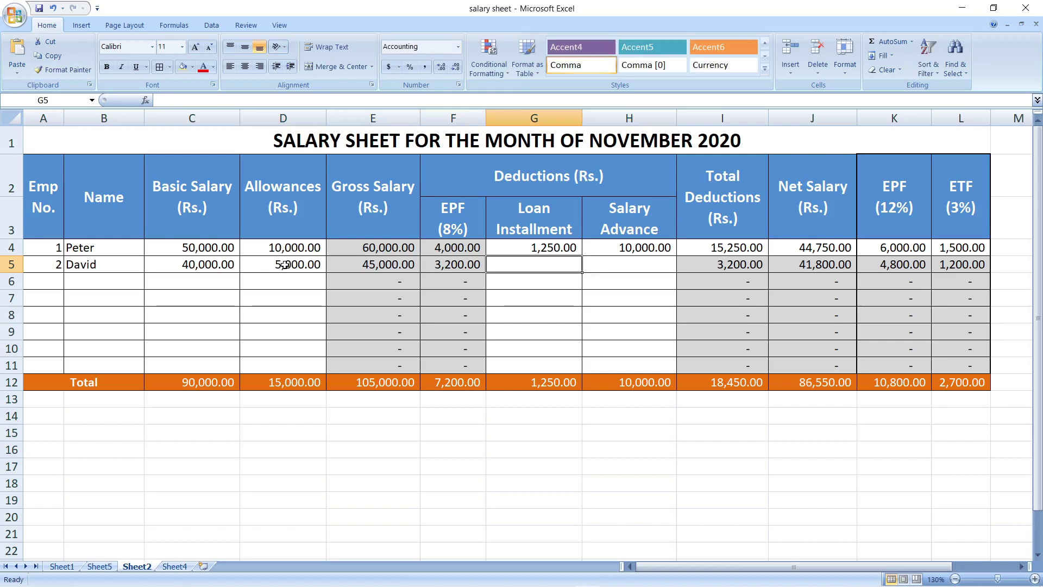
pyautogui.write('1500')
pyautogui.press('Tab')
pyautogui.write('5000')
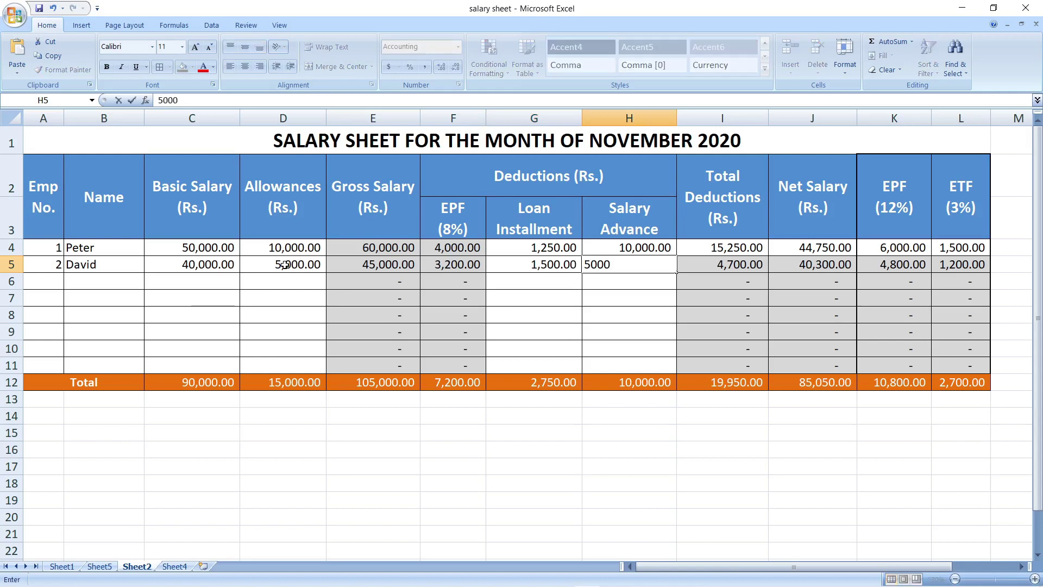
pyautogui.press('Return')
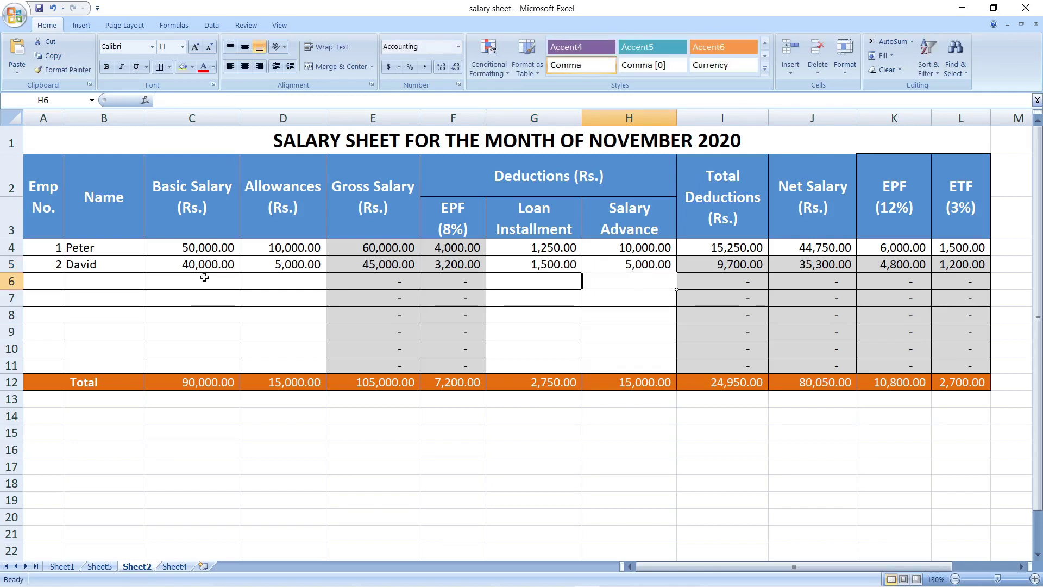